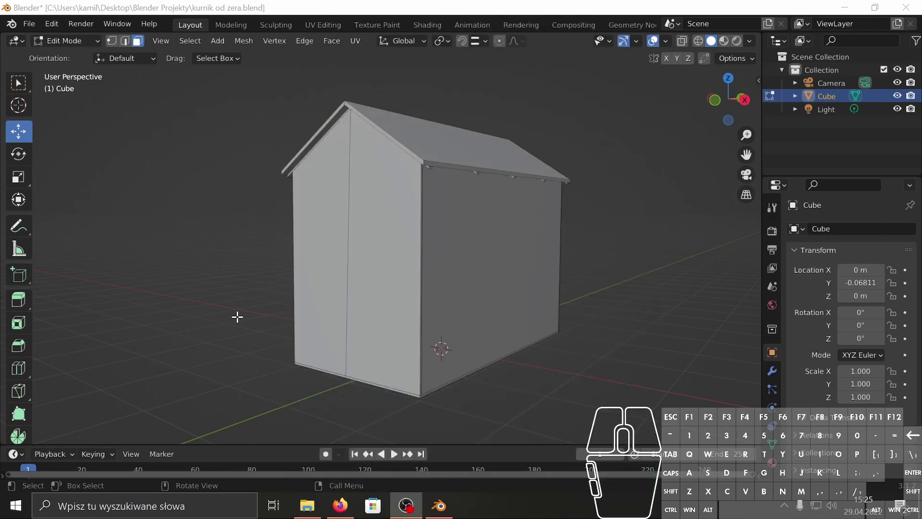
- Add a 2 m cube to the mesh and move it out in front of the coop's gable wall
middle_click_drag(354, 344, 329, 348)
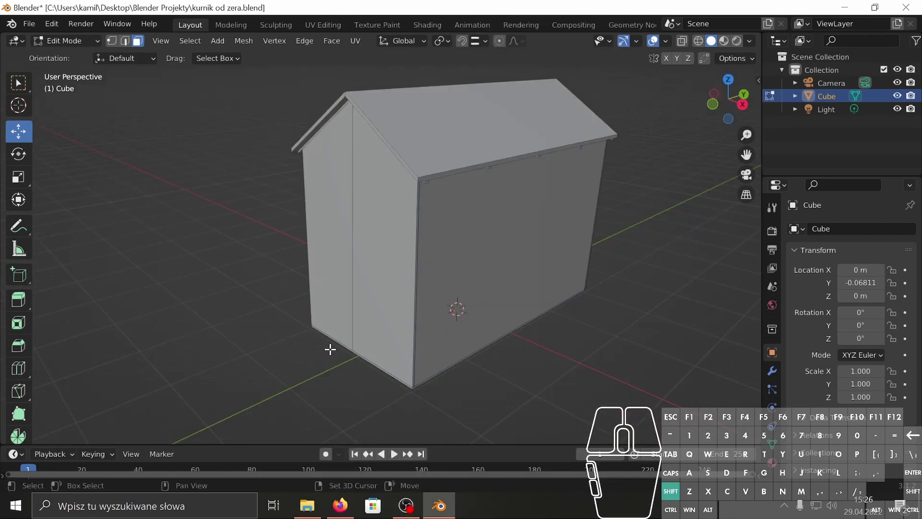
key("shift+a")
left_click(331, 351)
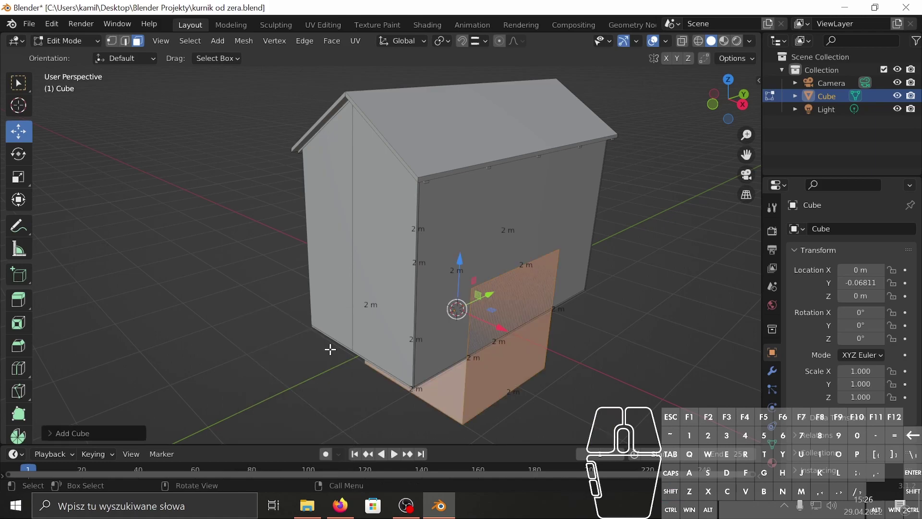
middle_click_drag(378, 314, 596, 372)
left_click_drag(536, 356, 296, 371)
- Turn on snapping and place the cube flush against the gable wall, raised above the ground
left_click(463, 40)
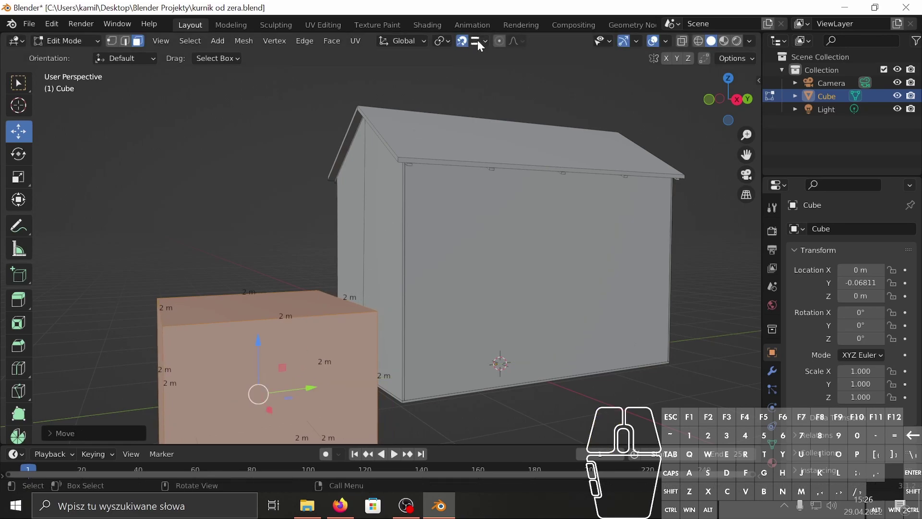
left_click(479, 42)
middle_click_drag(312, 230, 332, 343)
left_click_drag(332, 343, 383, 327)
middle_click_drag(348, 325, 319, 319)
left_click_drag(318, 319, 323, 227)
middle_click_drag(416, 323, 482, 322)
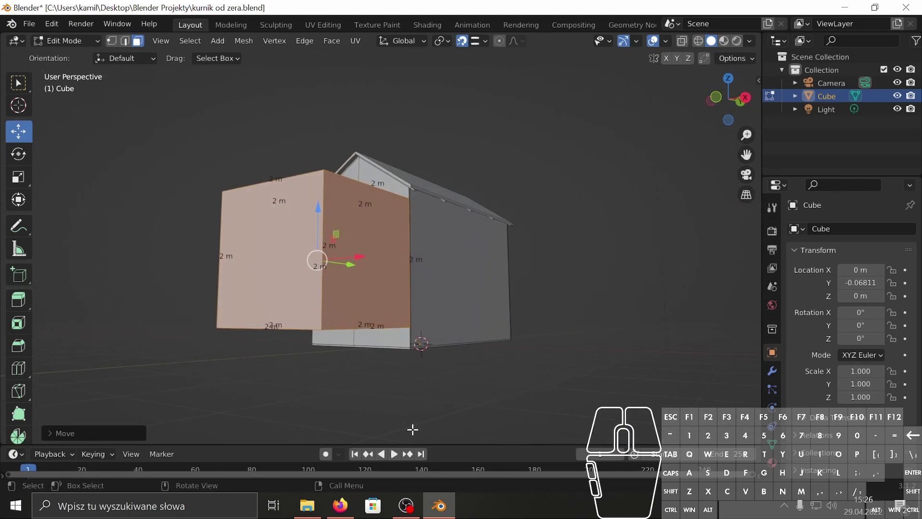
middle_click_drag(408, 317, 340, 309)
- Lower the cube's top face to flatten it into a floor panel 0.025 m thick
left_click_drag(318, 235, 316, 238)
mouse_move(317, 239)
middle_mouse_down()
mouse_move(336, 265)
mouse_move(332, 242)
middle_mouse_up()
left_click(318, 214)
middle_click_drag(338, 297, 336, 227)
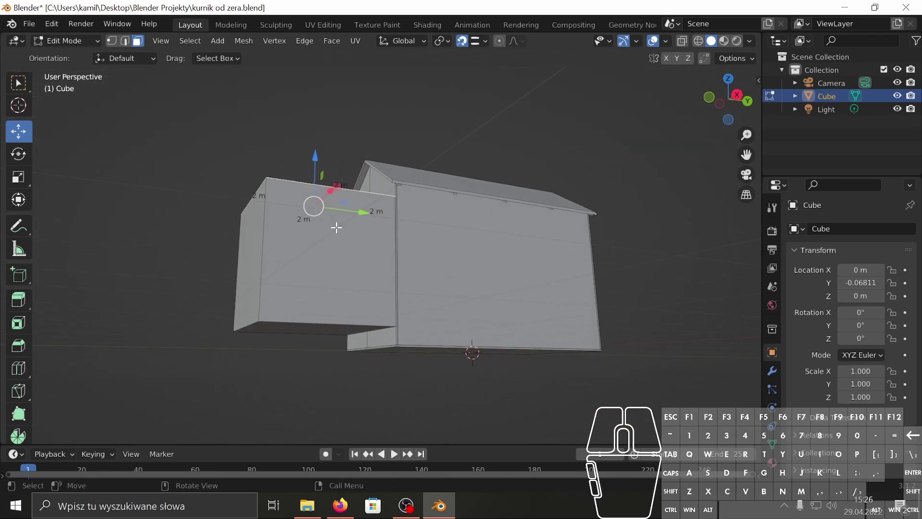
left_click_drag(322, 174, 318, 304)
middle_click_drag(318, 304, 331, 353)
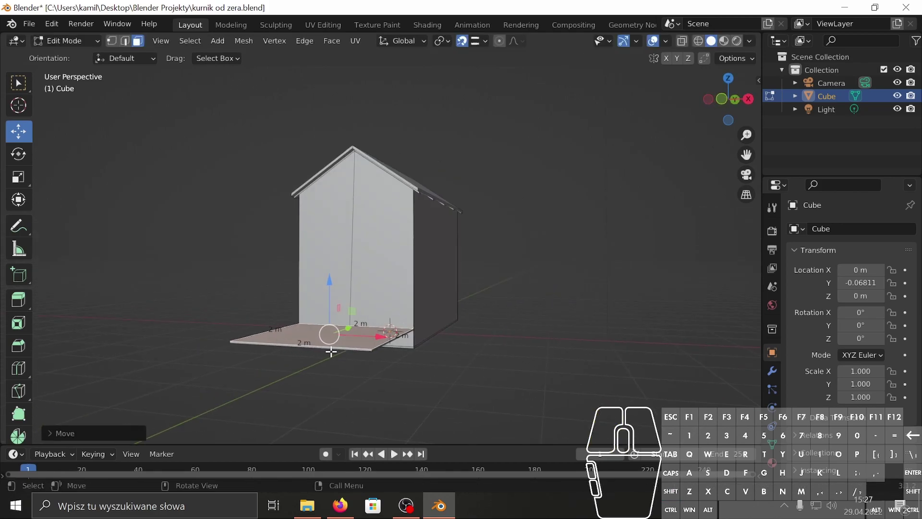
- Turn off snapping and move the floor panel's outer face toward the coop so the panel is about 0.7 m deep
left_click(324, 348)
left_click(343, 350)
middle_click_drag(430, 352, 288, 335)
left_click_drag(288, 336, 326, 328)
left_click(462, 42)
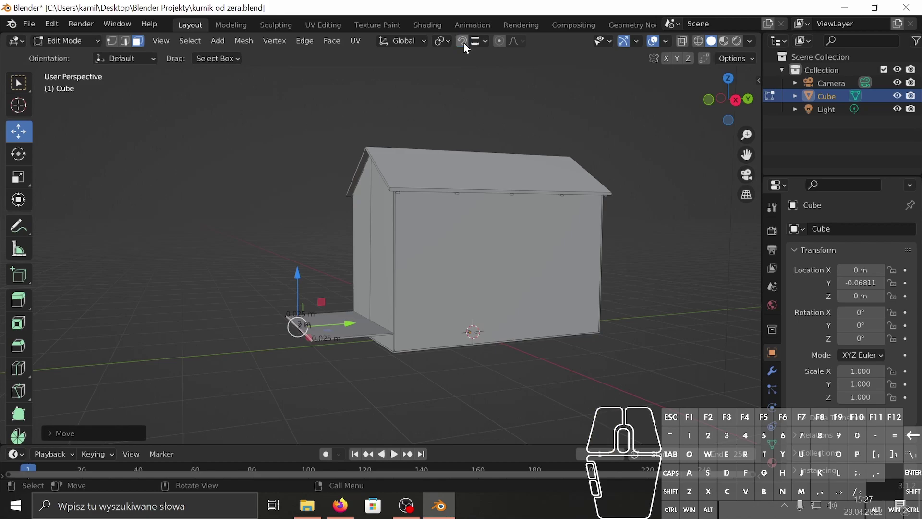
key("KP_Decimal")
left_click_drag(415, 244, 485, 232)
middle_click_drag(486, 233, 523, 280)
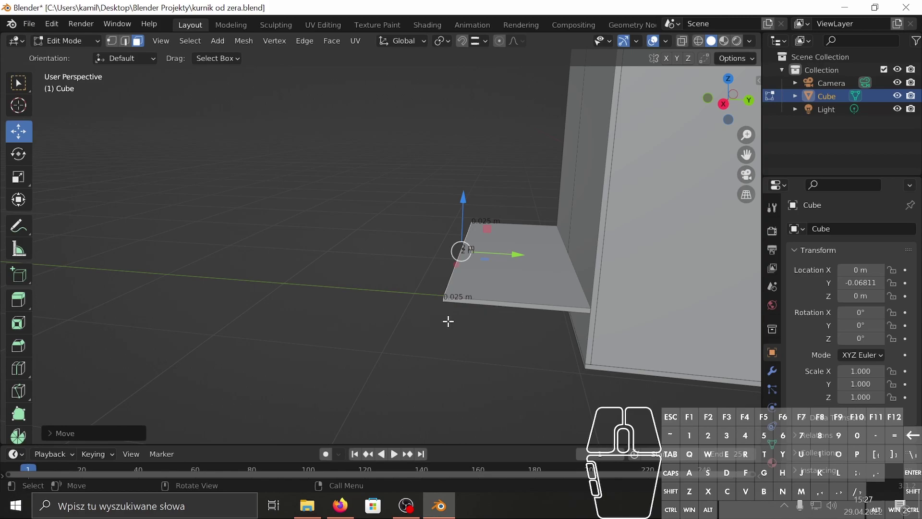
middle_click_drag(540, 351, 476, 346)
left_click(492, 344)
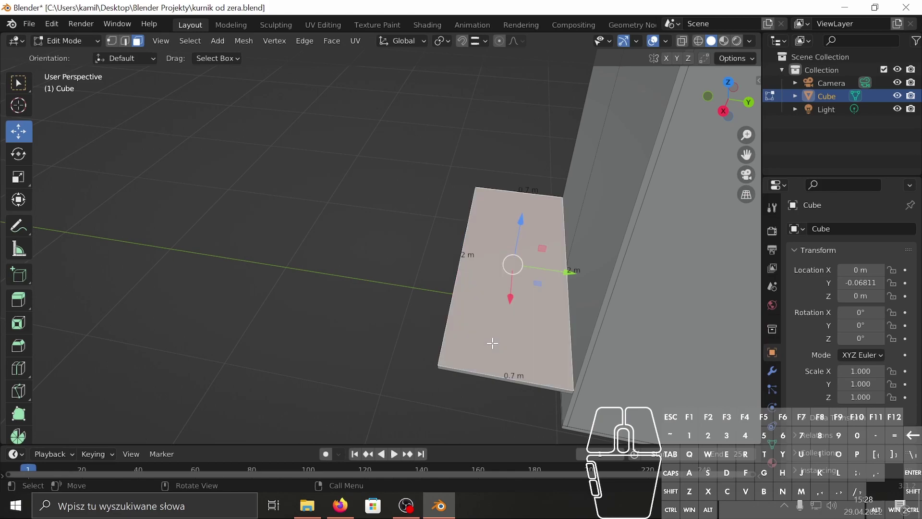
- Duplicate the whole floor panel in place and rotate the copy 90° about the X axis
key("a")
left_click(491, 343)
key("ctrl+l")
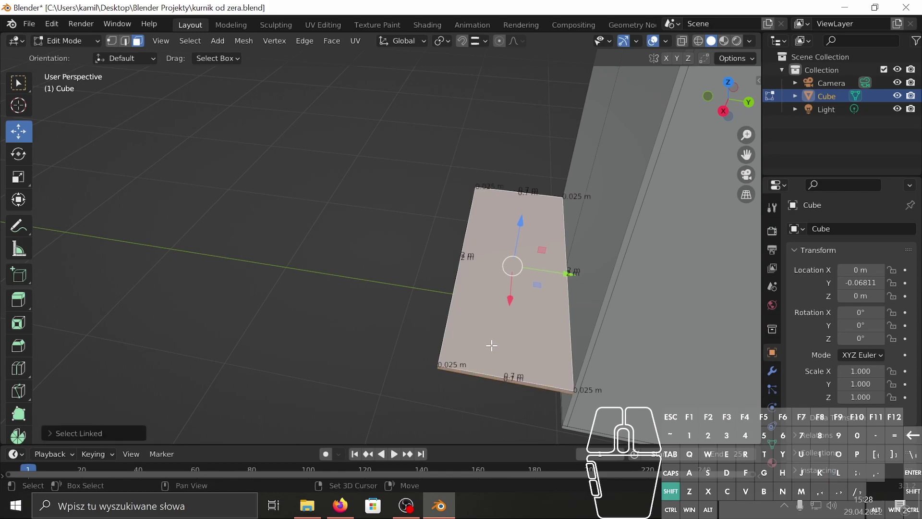
key("shift+d")
right_click(430, 319)
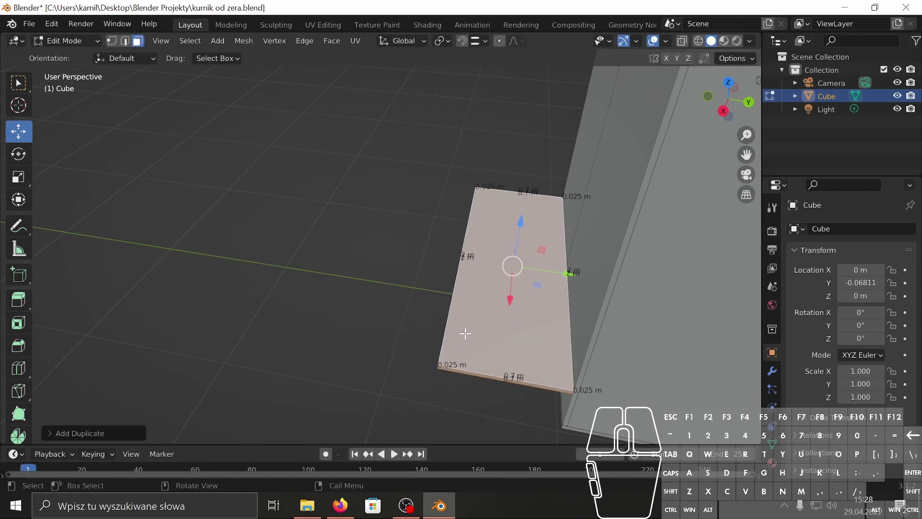
type("rx90")
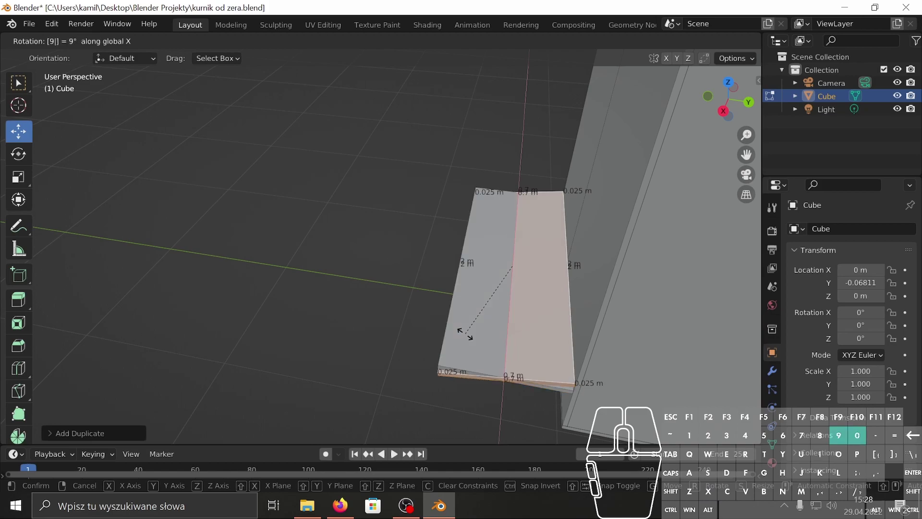
key("Return")
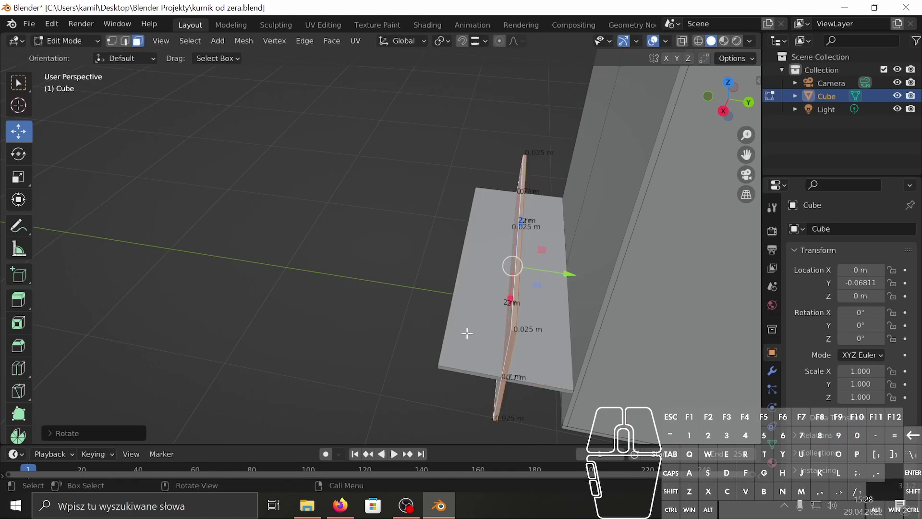
- Move the upright copy outward to the floor panel's outer edge, with snapping turned back on
left_click_drag(545, 272, 463, 267)
left_click(462, 40)
middle_click_drag(495, 312, 463, 251)
left_click_drag(463, 251, 461, 218)
middle_click_drag(438, 313, 512, 181)
left_click_drag(535, 145, 572, 124)
middle_click_drag(573, 124, 506, 151)
left_click_drag(506, 168, 514, 169)
- Snap the upright panel onto the floor panel, flush with its outer edge, to form the front board
left_click_drag(495, 130, 492, 249)
middle_click_drag(523, 215, 526, 190)
left_click_drag(526, 190, 496, 316)
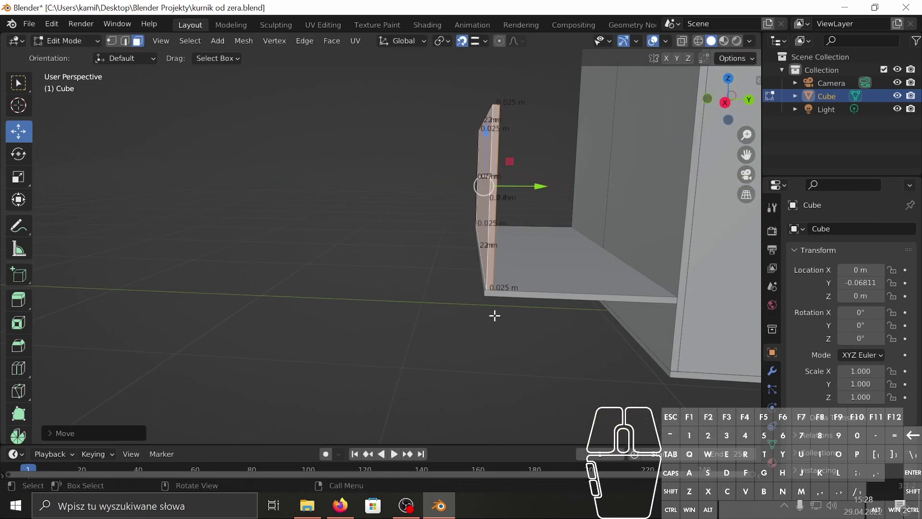
middle_click_drag(496, 317, 547, 206)
left_click_drag(548, 206, 413, 213)
middle_click_drag(413, 214, 460, 200)
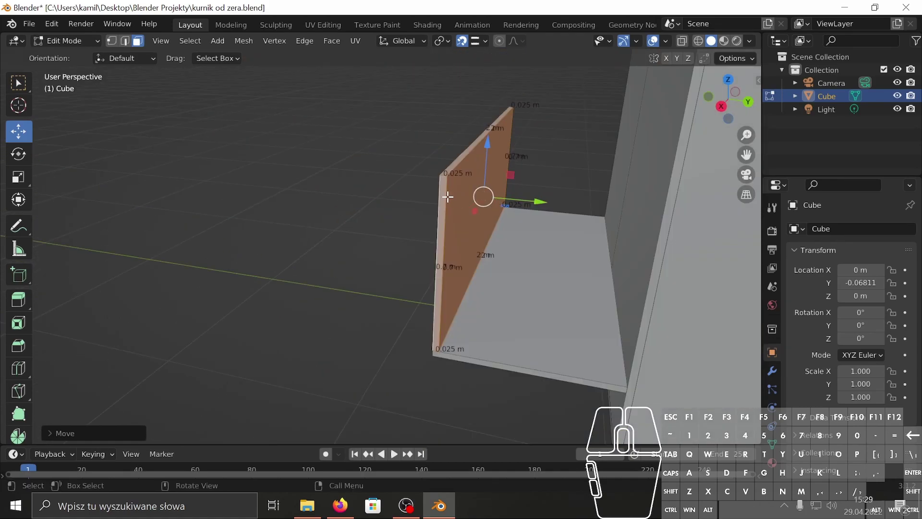
- Lower the front board's top face to make the board shorter, fine-tuning its height
middle_click_drag(517, 214, 490, 181)
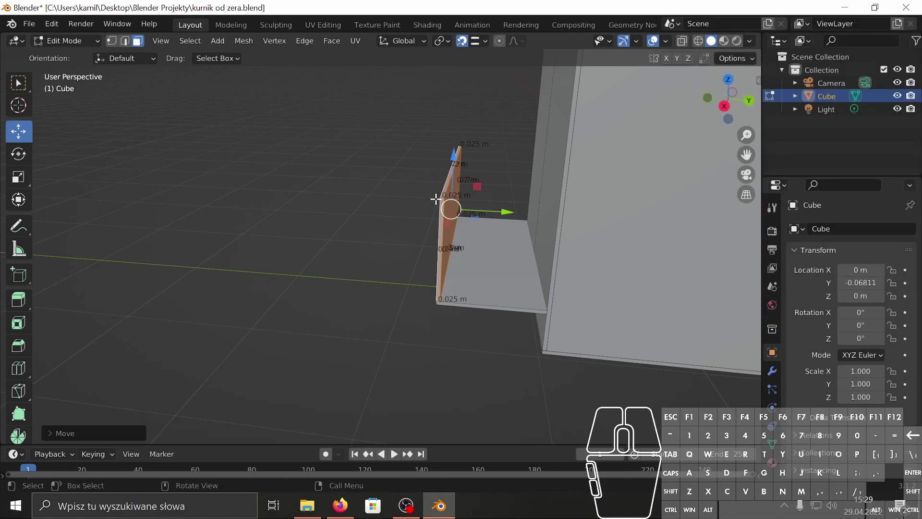
middle_click_drag(436, 199, 516, 238)
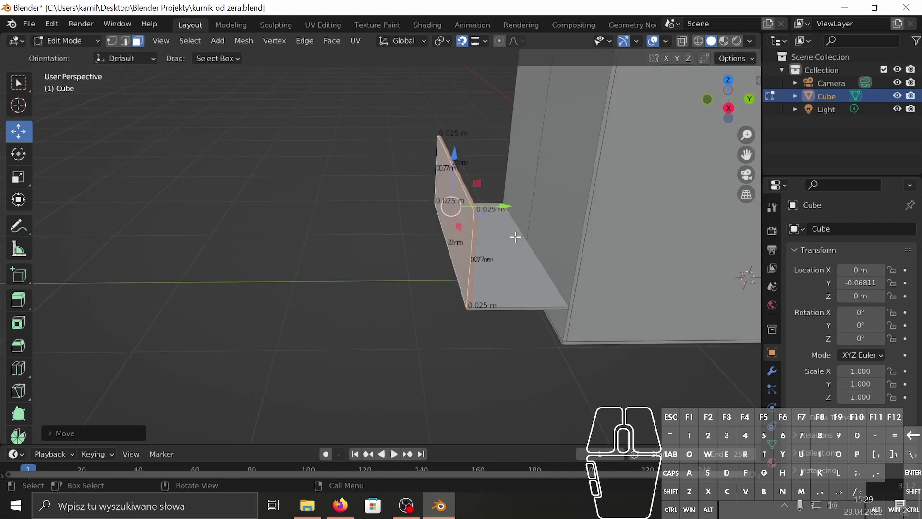
middle_click_drag(534, 198, 497, 148)
left_click(451, 184)
left_click_drag(449, 128, 448, 144)
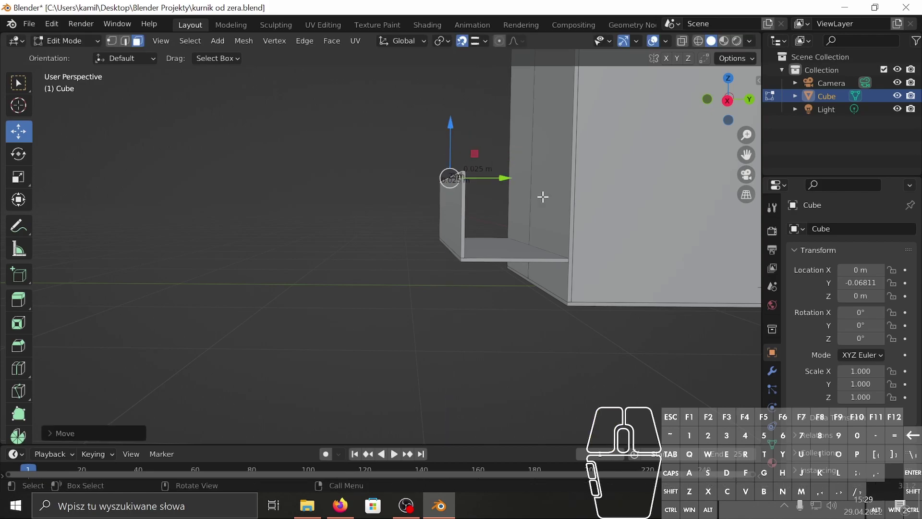
scroll(519, 187, "up", 4)
middle_click_drag(487, 220, 494, 141)
left_click_drag(494, 139, 490, 122)
middle_click_drag(490, 122, 562, 253)
middle_click_drag(617, 230, 667, 197)
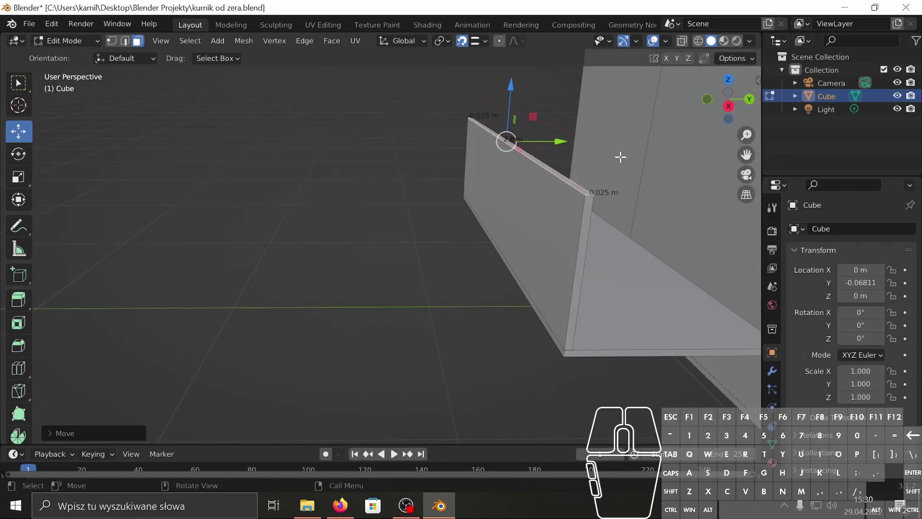
- Add another cube for a nest divider and scale it down to about 1.08 m
middle_click_drag(600, 265, 561, 306)
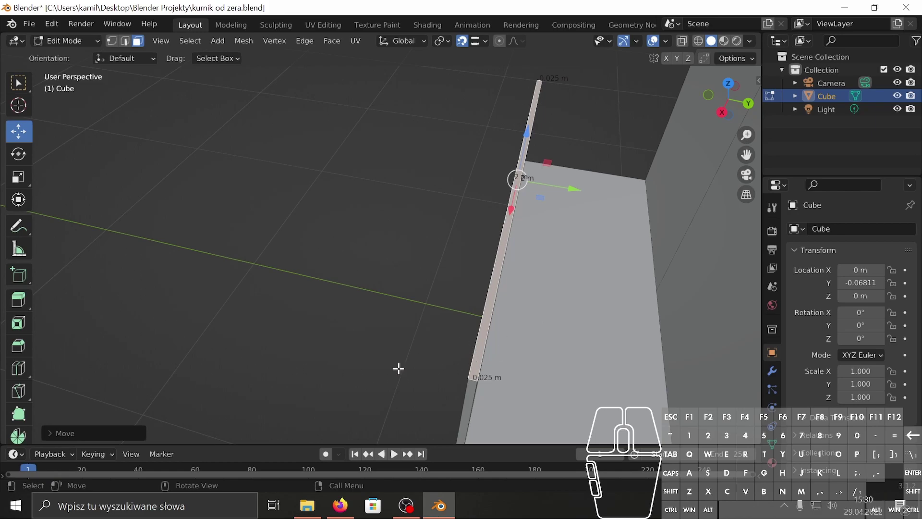
middle_click_drag(324, 332, 382, 305)
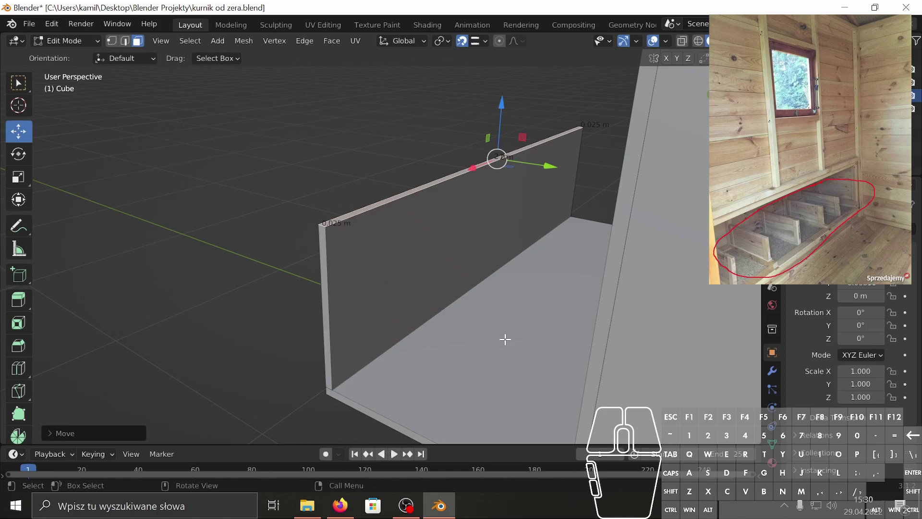
middle_click_drag(414, 327, 259, 334, "shift")
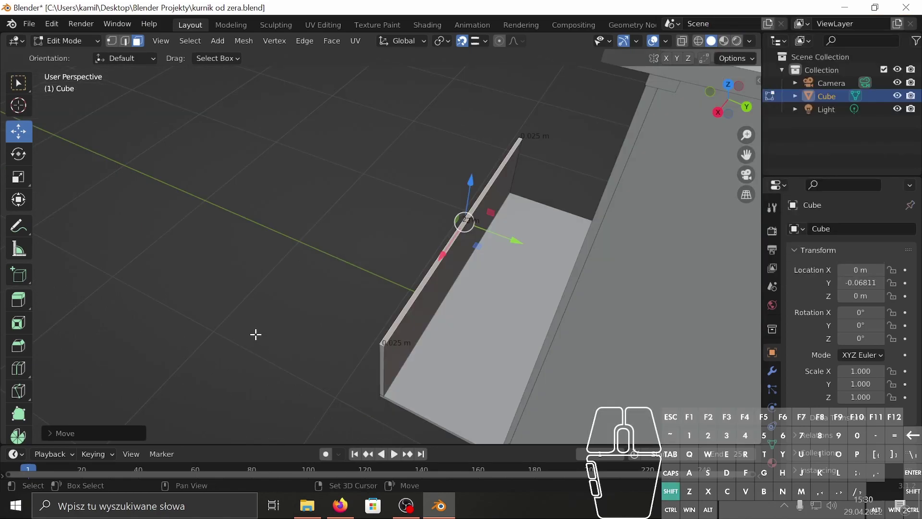
key("shift+a")
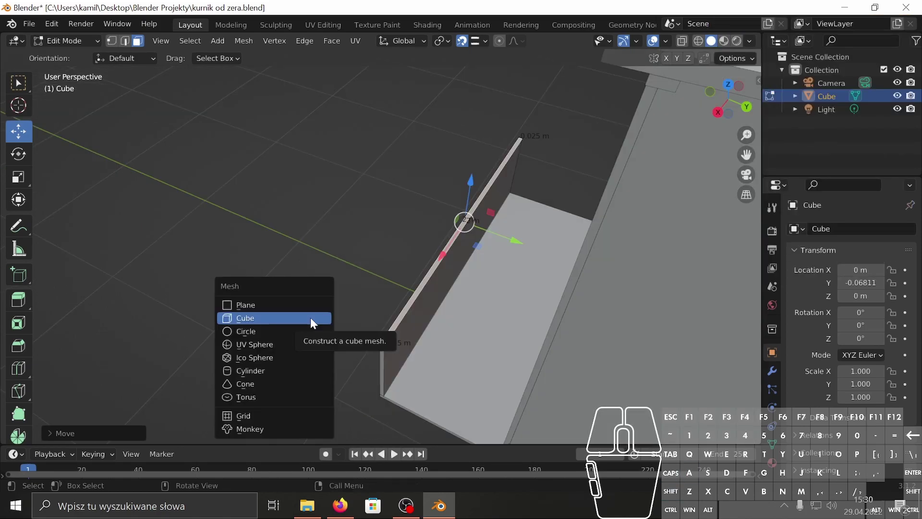
left_click(310, 317)
scroll(494, 310, "down", 3)
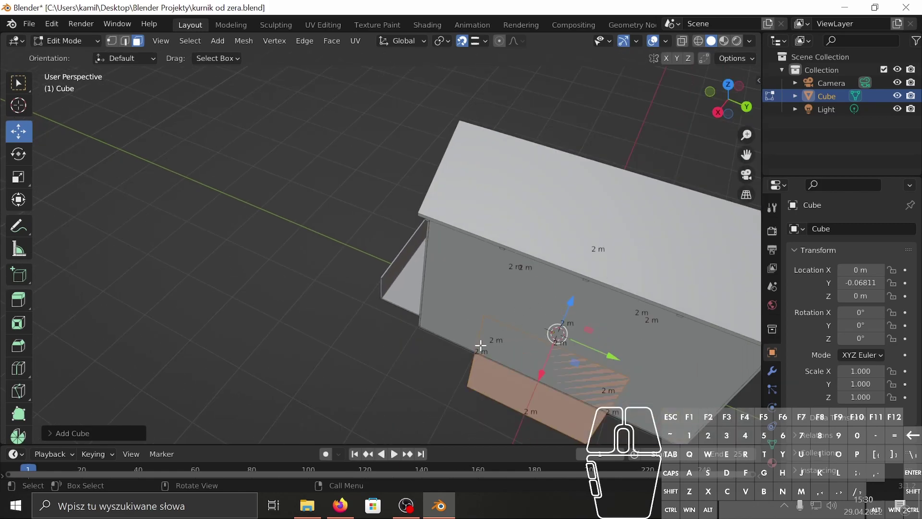
key("s")
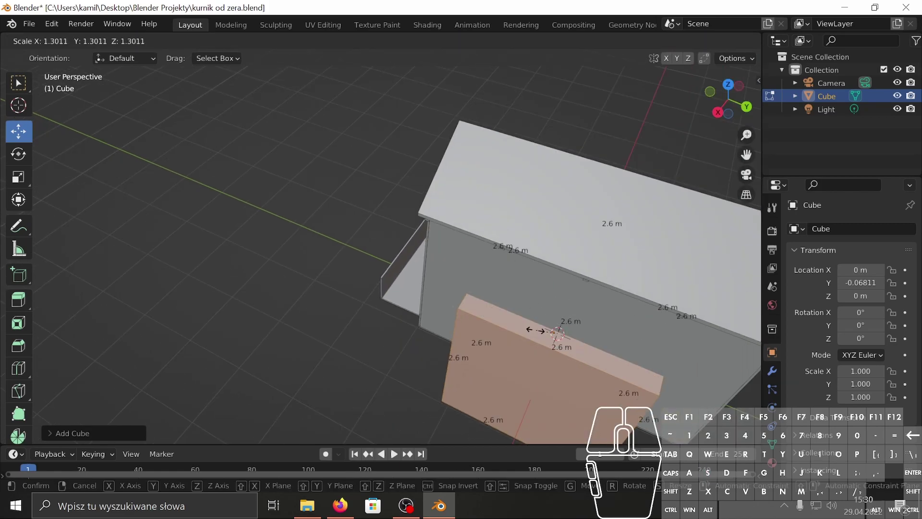
left_click(542, 336)
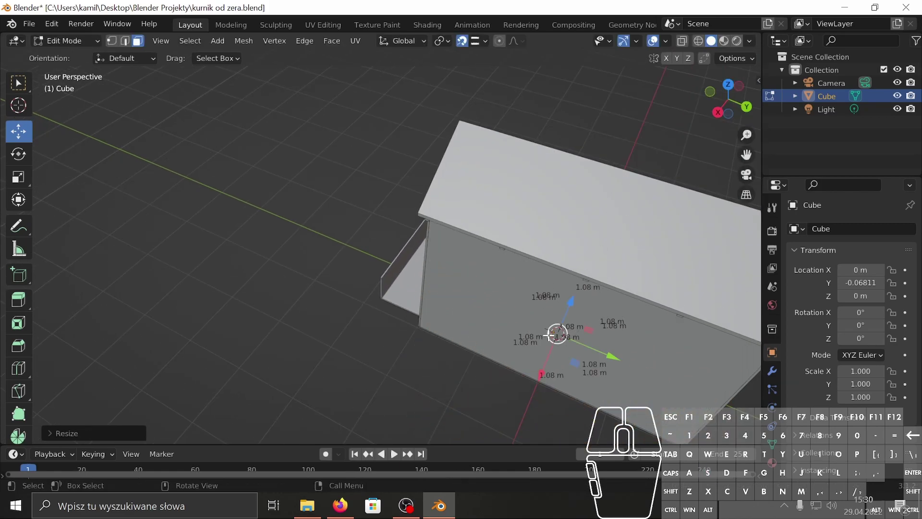
- Move the new cube out of the coop and over the floor panel behind the front board
left_click_drag(588, 347, 408, 278)
middle_click_drag(408, 279, 455, 302)
middle_click_drag(405, 305, 518, 285)
left_click_drag(554, 258, 451, 195)
middle_click_drag(487, 160, 552, 270)
- Flatten the new cube to about 0.146 m high and snap its bottom face down to the floor panel
left_click(552, 311)
middle_click_drag(552, 311, 556, 366)
left_click_drag(544, 336, 517, 195)
middle_click_drag(531, 273, 537, 156)
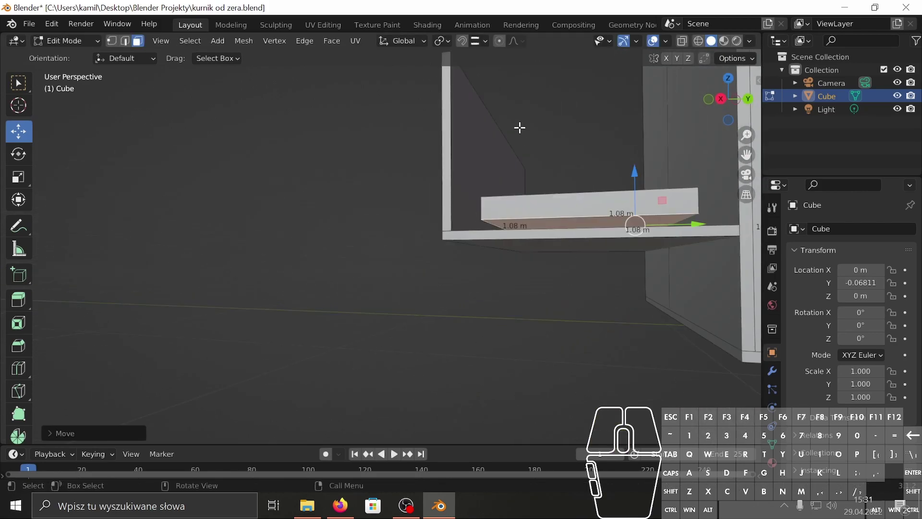
left_click_drag(635, 203, 601, 229)
- Snap the block's inner face to the gable wall so it spans 0.675 m to the front board
middle_click_drag(601, 229, 598, 354)
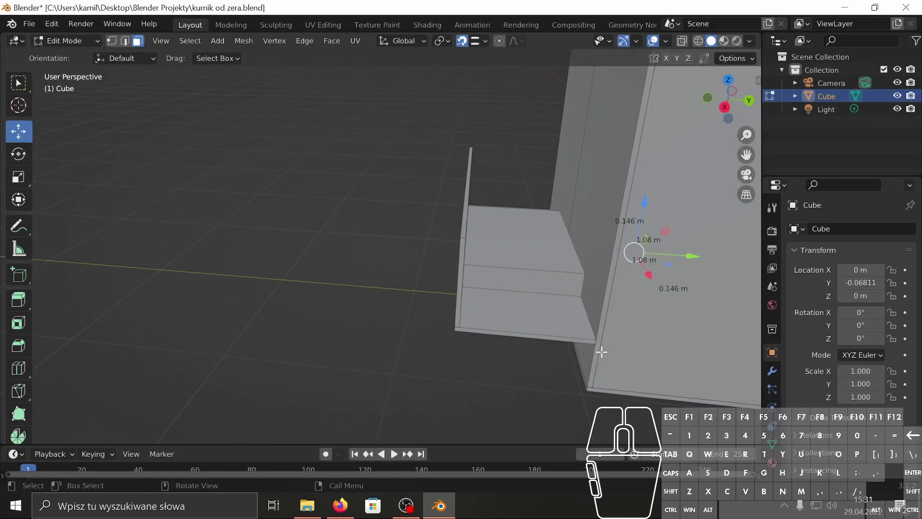
left_click_drag(671, 254, 572, 280)
middle_click_drag(401, 387, 585, 324)
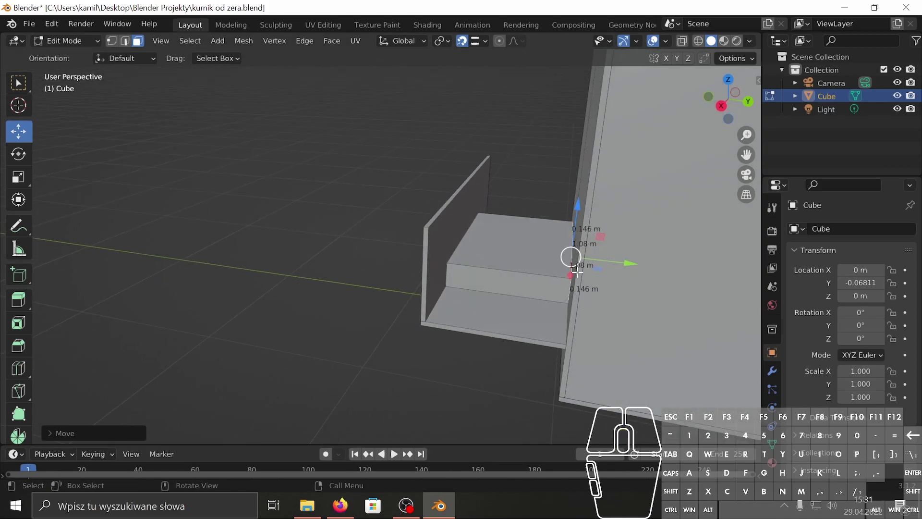
- Move the block's side face along X to thin the block into a divider 0.025 m thick
middle_click_drag(581, 243, 256, 316)
left_click_drag(259, 190, 337, 122)
key("KP_Decimal")
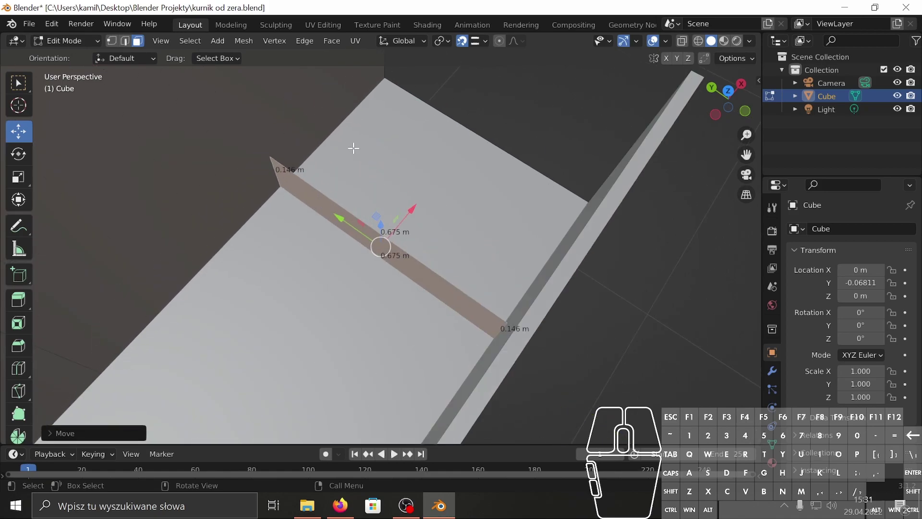
middle_click_drag(414, 230, 414, 232)
left_click_drag(408, 238, 401, 238)
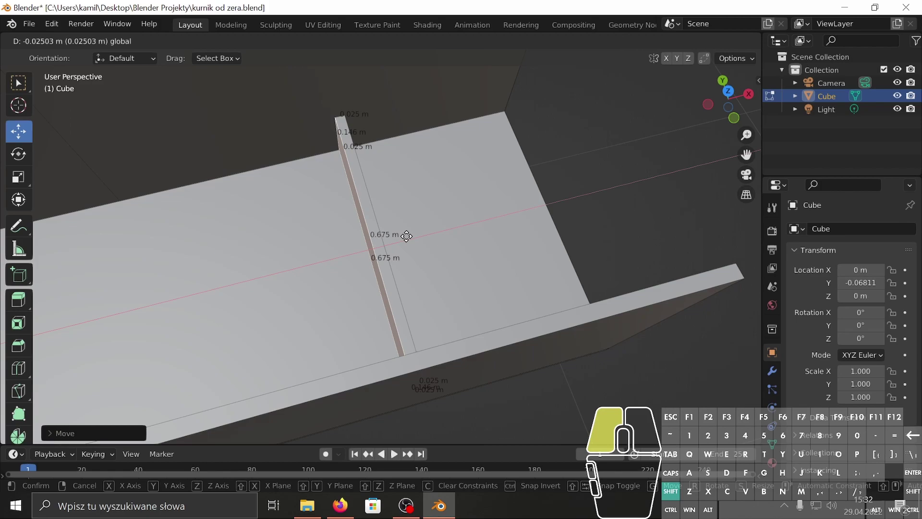
left_click_drag(406, 236, 408, 236)
- Raise the divider's top face to slightly below the front board's top edge
middle_click_drag(430, 266, 379, 185)
left_click(453, 219)
left_click_drag(379, 184, 400, 133)
middle_click_drag(529, 229, 311, 232)
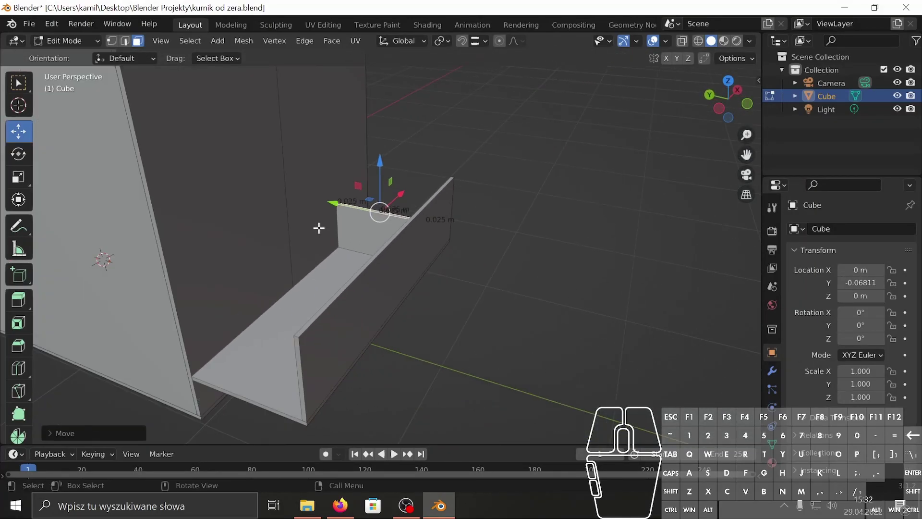
- Switch to Firefox to examine the nest-box reference photo, and return to Blender to compare the divider
left_click(339, 506)
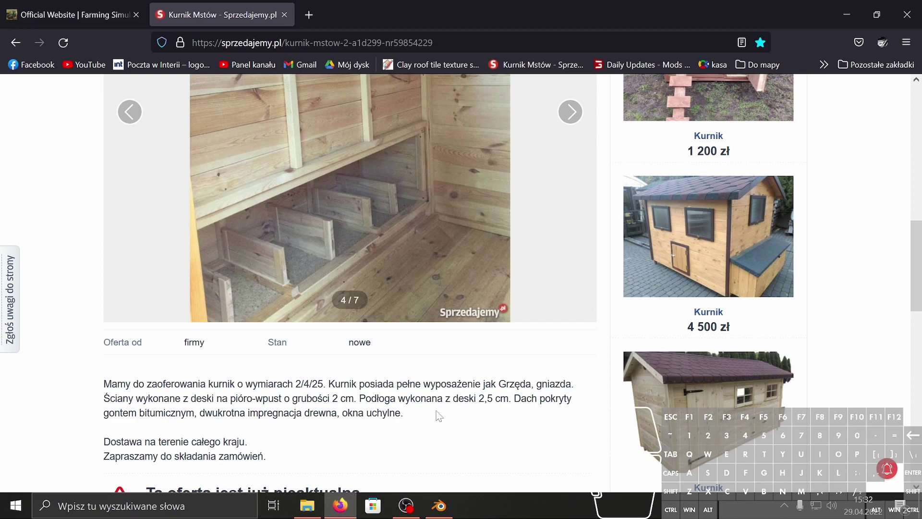
left_click(439, 505)
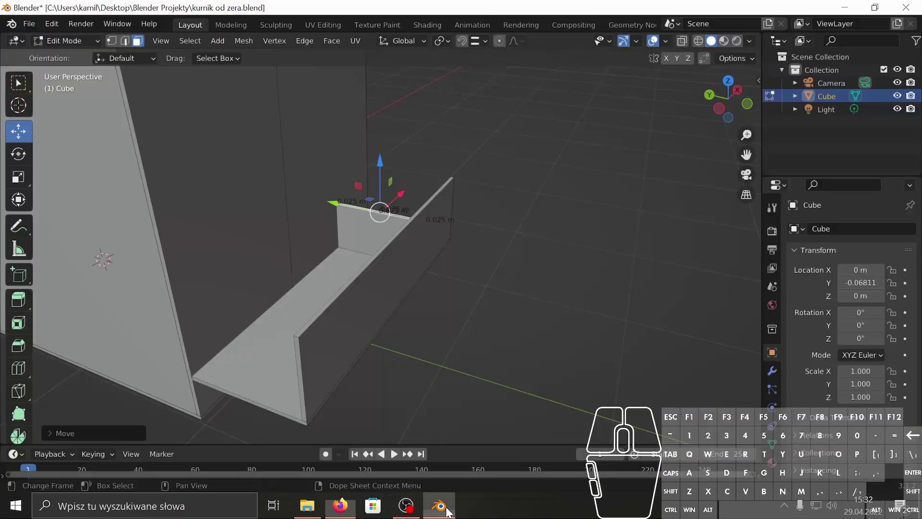
middle_click_drag(455, 288, 425, 163)
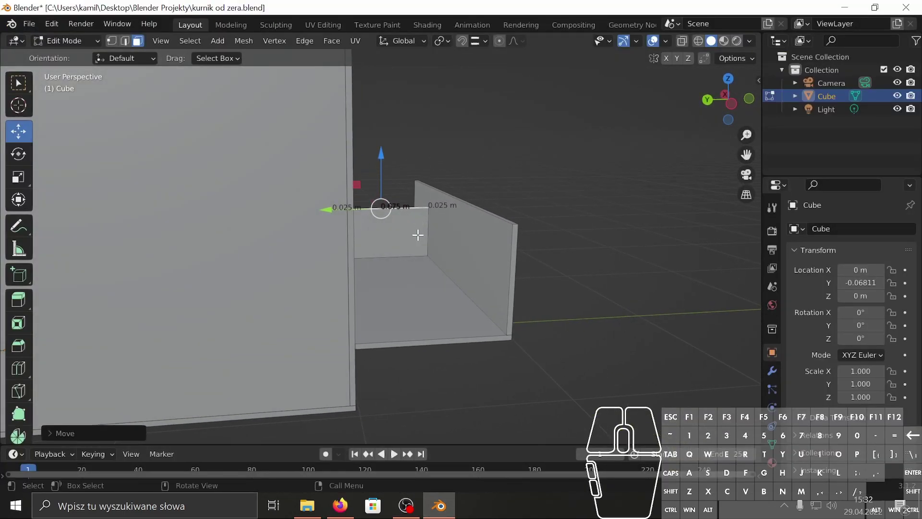
- Check the divider height in the reference photo in Firefox, and back in Blender lower the divider's top face to about 0.25 m high
scroll(442, 257, "up", 5)
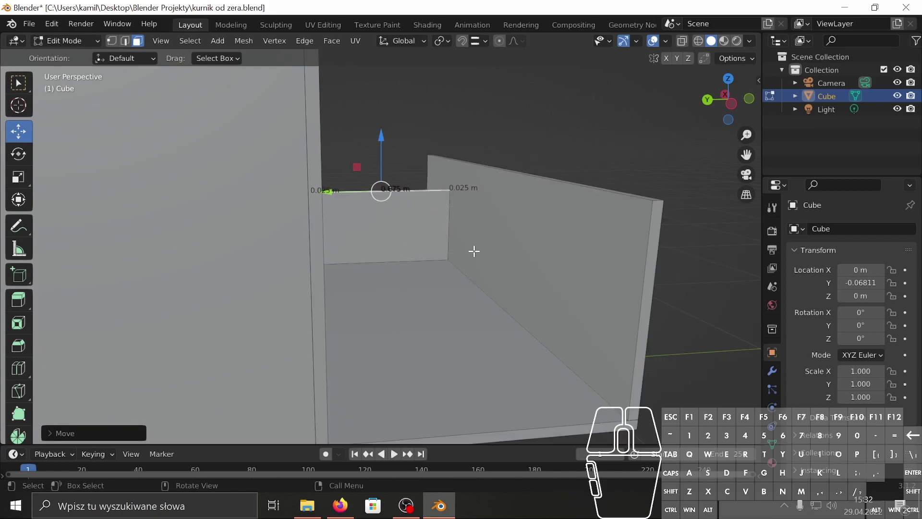
left_click(341, 510)
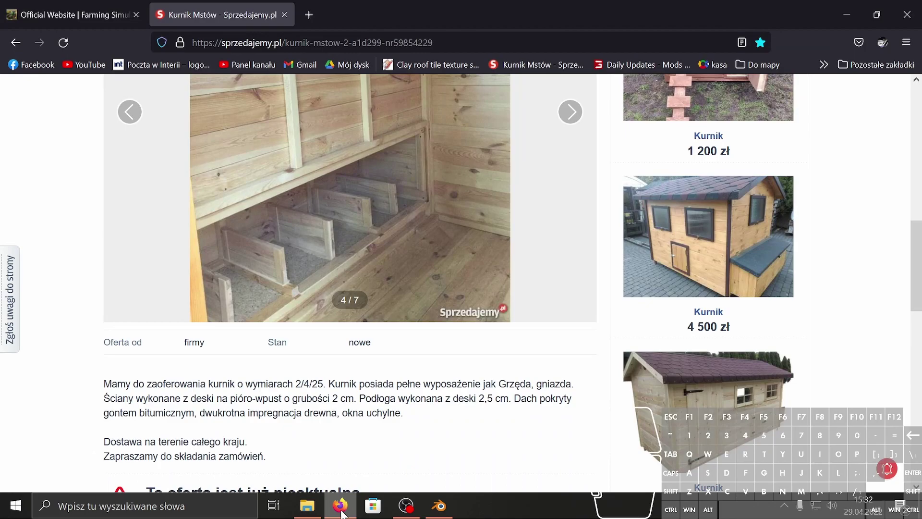
left_click(341, 510)
middle_click_drag(376, 180, 365, 204)
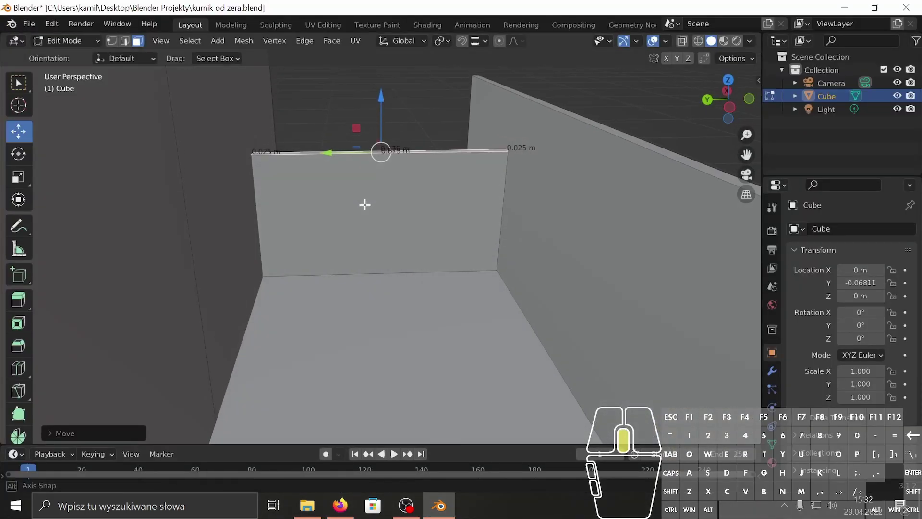
left_click_drag(381, 115, 381, 188)
middle_click_drag(570, 260, 534, 218)
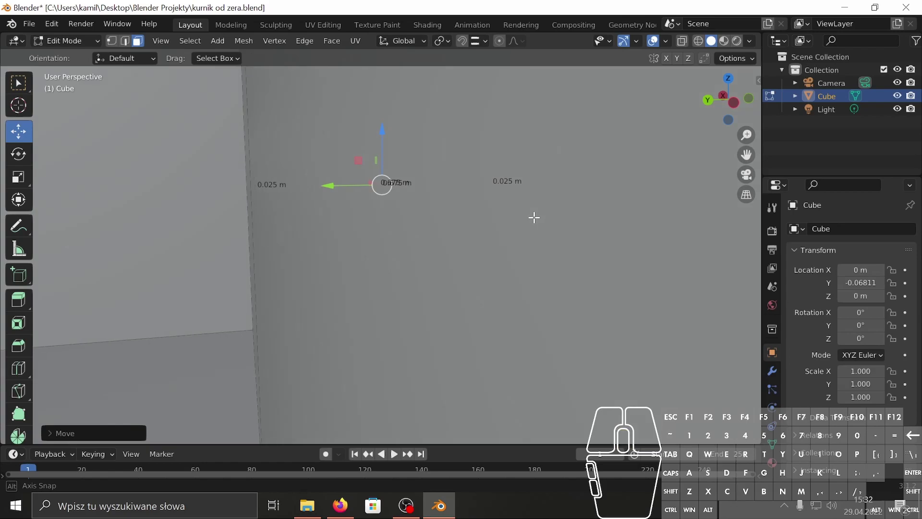
scroll(534, 217, "down", 5)
middle_click_drag(378, 284, 379, 235)
middle_click_drag(192, 259, 177, 244)
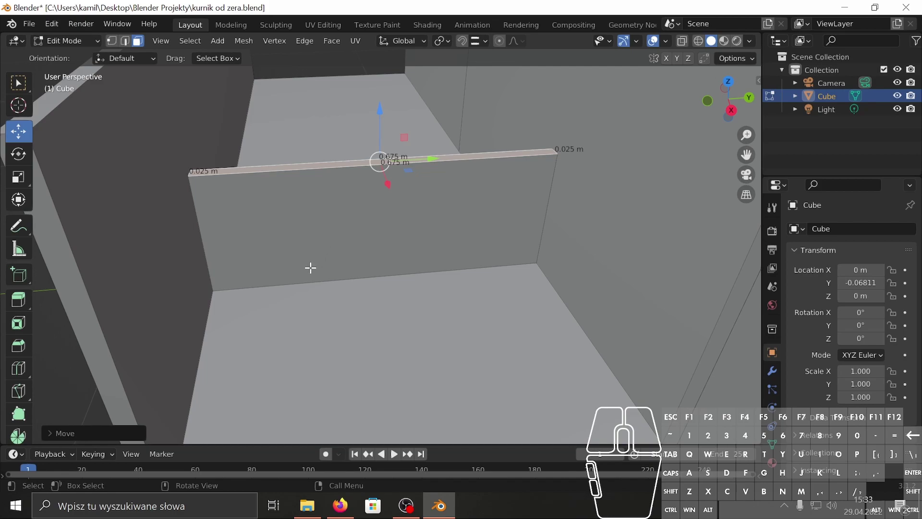
middle_click_drag(300, 230, 302, 253)
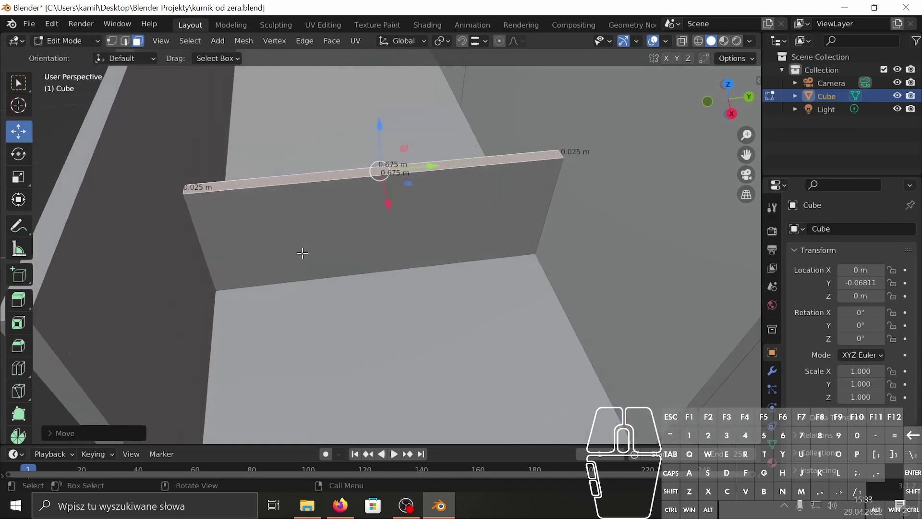
- Duplicate the whole linked divider and move the copy along X to the open end of the nest-box floor as an end panel
scroll(350, 301, "up", 3)
left_click(315, 214)
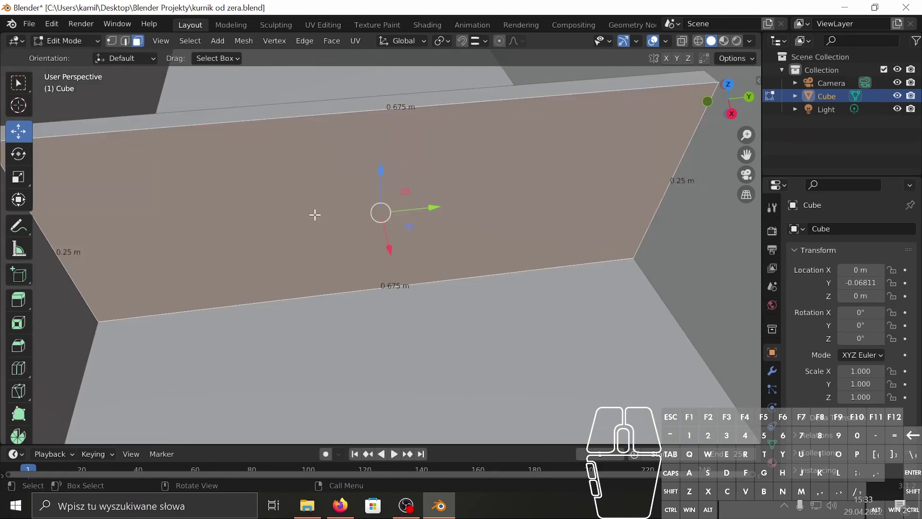
middle_click_drag(435, 219, 346, 233)
key("ctrl+l")
scroll(449, 249, "down", 3)
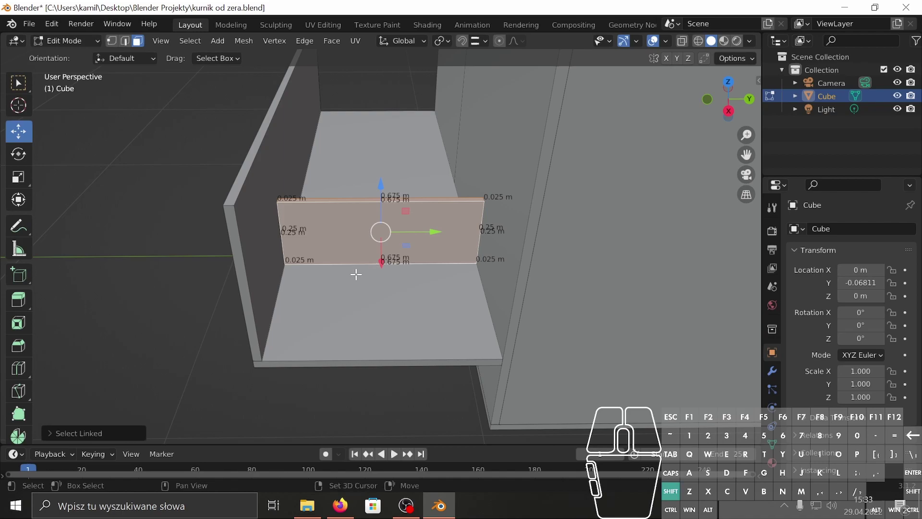
key("shift+d")
key("z")
middle_click_drag(350, 263, 411, 282)
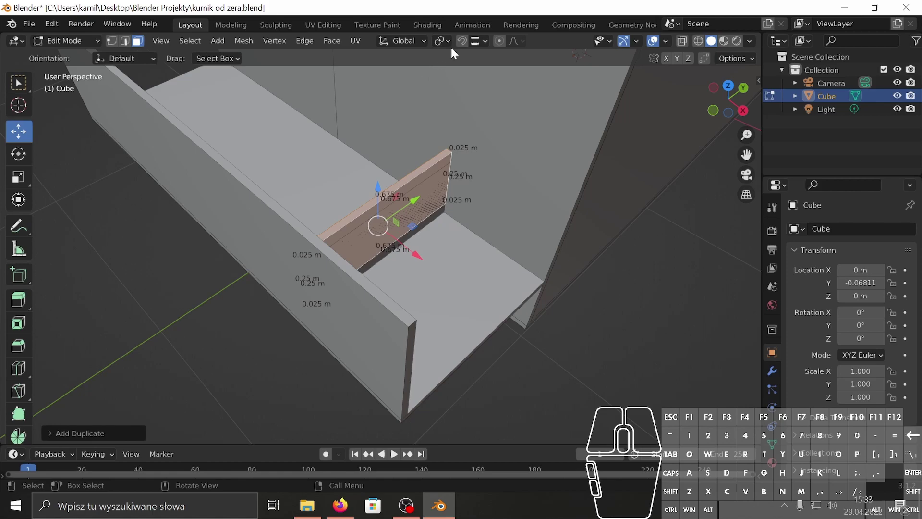
left_click_drag(399, 243, 519, 330)
middle_click_drag(519, 330, 443, 194)
- Raise the end panel's top face above the front board until the panel is about 0.7 m high
left_click_drag(443, 194, 451, 203)
middle_click_drag(451, 203, 403, 214)
left_click_drag(402, 208, 392, 67)
middle_click_drag(440, 144, 439, 174)
scroll(438, 173, "down", 4)
mouse_move(396, 136)
left_mouse_down()
mouse_move(404, 109)
mouse_move(397, 138)
mouse_move(401, 132)
left_mouse_up()
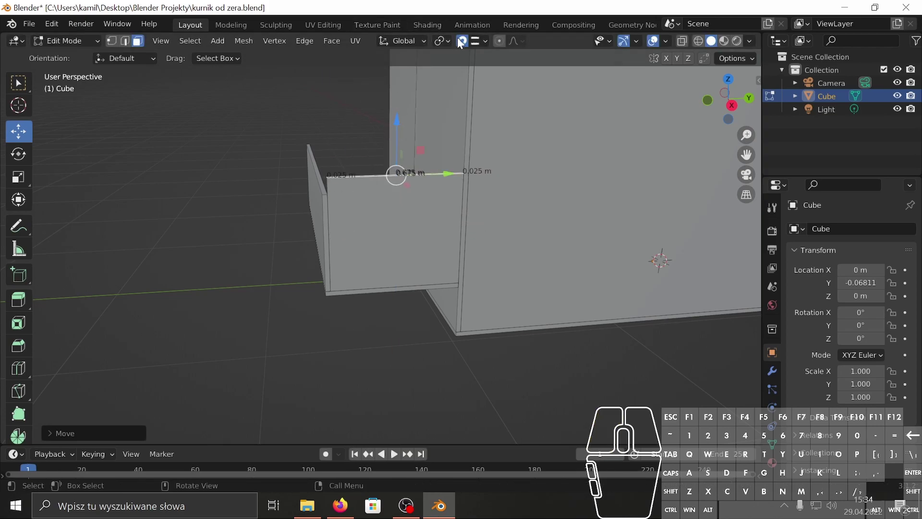
middle_click_drag(356, 241, 400, 293)
left_click_drag(427, 220, 434, 201)
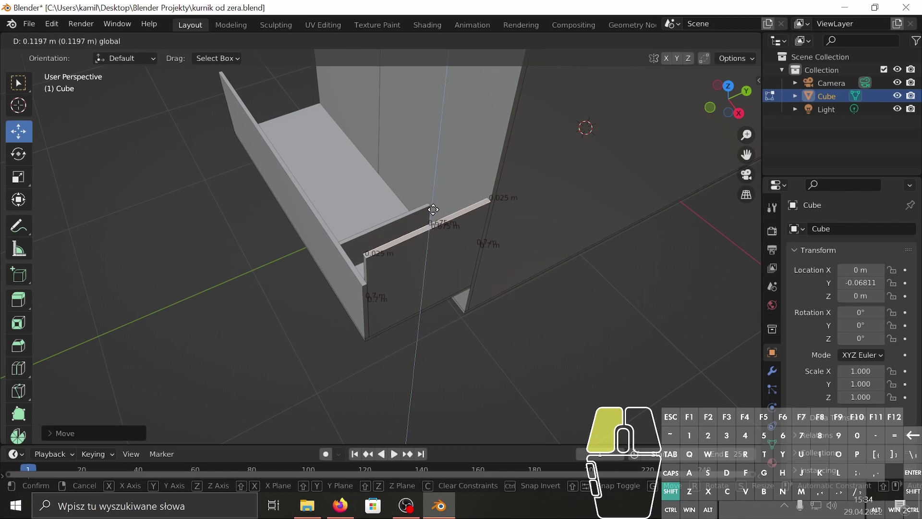
left_click_drag(433, 210, 432, 221)
scroll(416, 288, "up", 4)
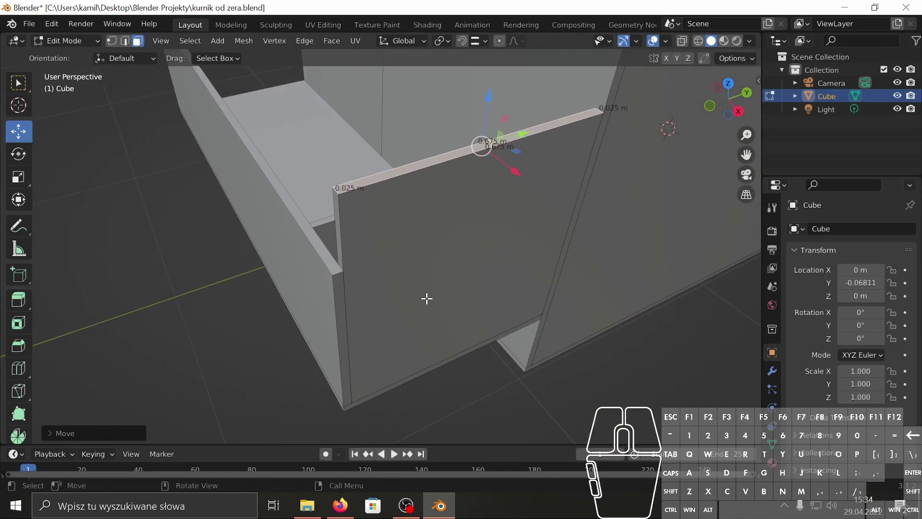
scroll(413, 290, "up", 4)
middle_click_drag(372, 263, 454, 261)
middle_click_drag(501, 218, 375, 250)
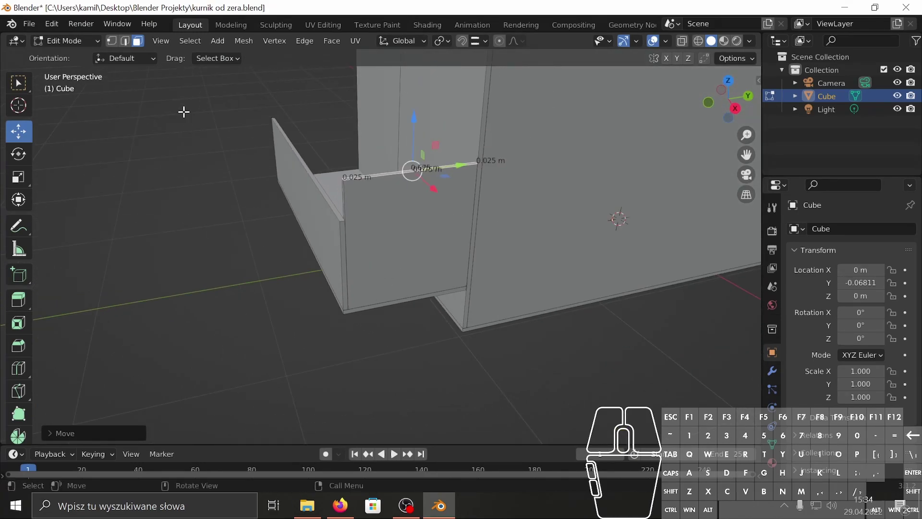
- Try sloping the end panel by lowering its short upper edge to the front board's top edge with snapping
left_click(124, 42)
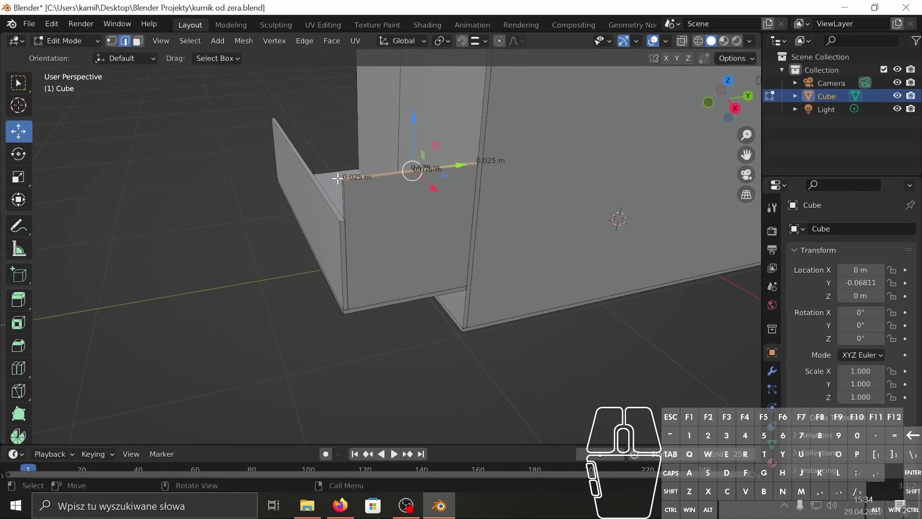
scroll(367, 199, "up", 5)
mouse_move(376, 200)
middle_mouse_down()
mouse_move(373, 216)
mouse_move(399, 202)
mouse_move(382, 186)
middle_mouse_up()
left_click(320, 188)
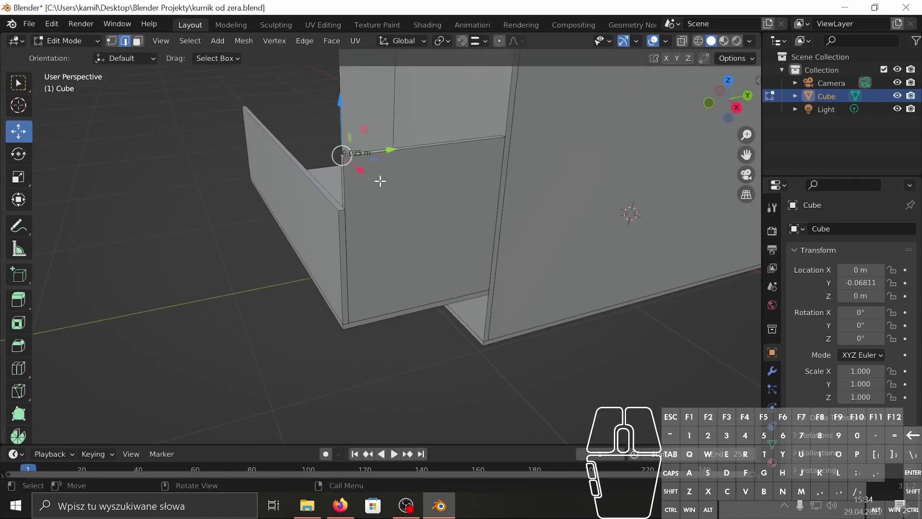
left_click_drag(338, 121, 343, 187)
left_click(469, 42)
left_click(462, 42)
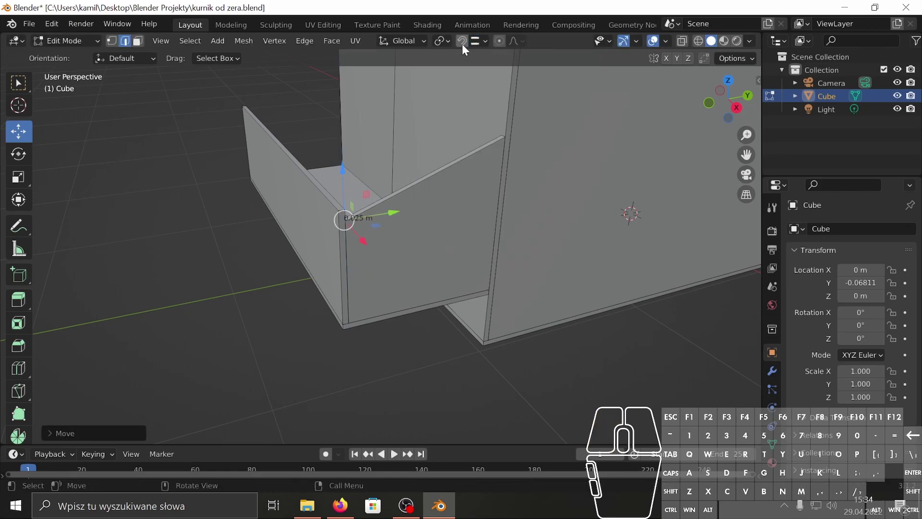
key("g")
mouse_move(344, 192)
left_mouse_down()
mouse_move(352, 320)
mouse_move(342, 207)
left_mouse_up()
middle_click_drag(454, 232, 449, 289)
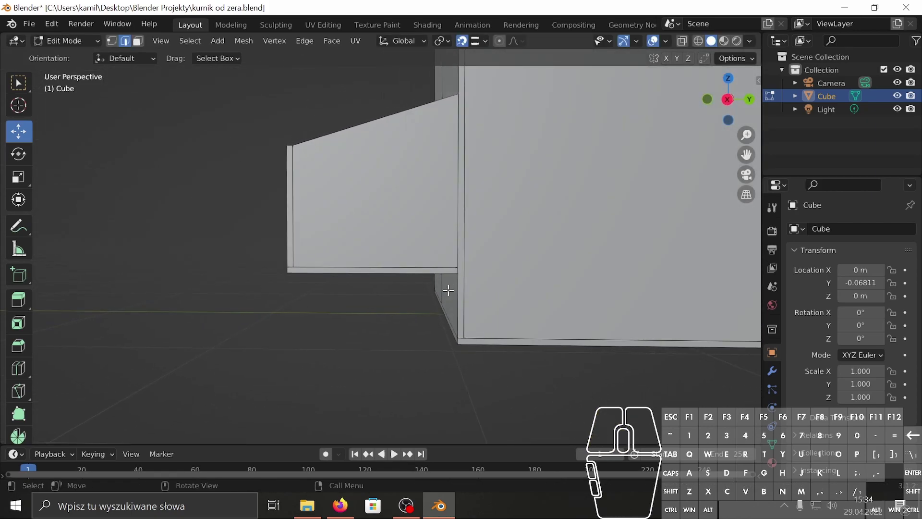
middle_click_drag(344, 457, 434, 294)
mouse_move(299, 259)
middle_mouse_down()
mouse_move(282, 241)
mouse_move(302, 248)
middle_mouse_up()
- Try a flatter slope by raising the end panel's short front upper edge by about 0.1 m along Z
left_click(292, 227)
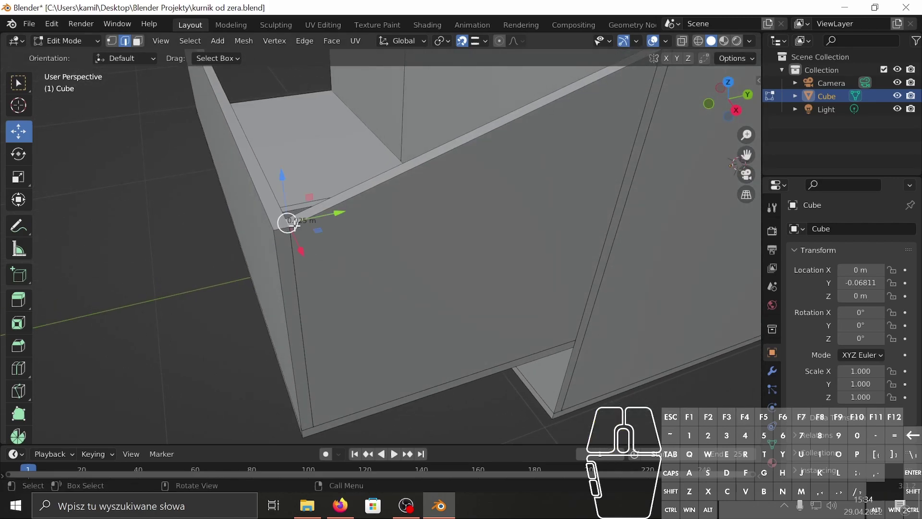
middle_click_drag(332, 285, 334, 188)
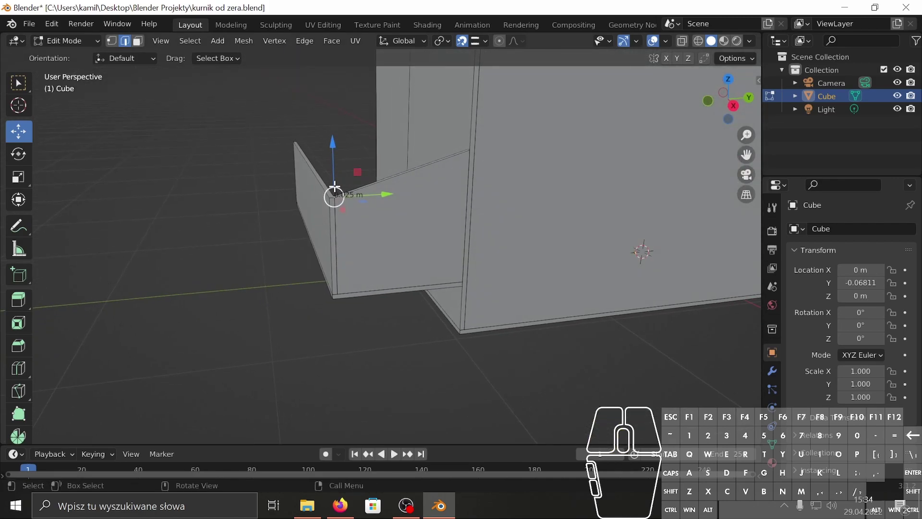
left_click_drag(336, 172, 337, 150)
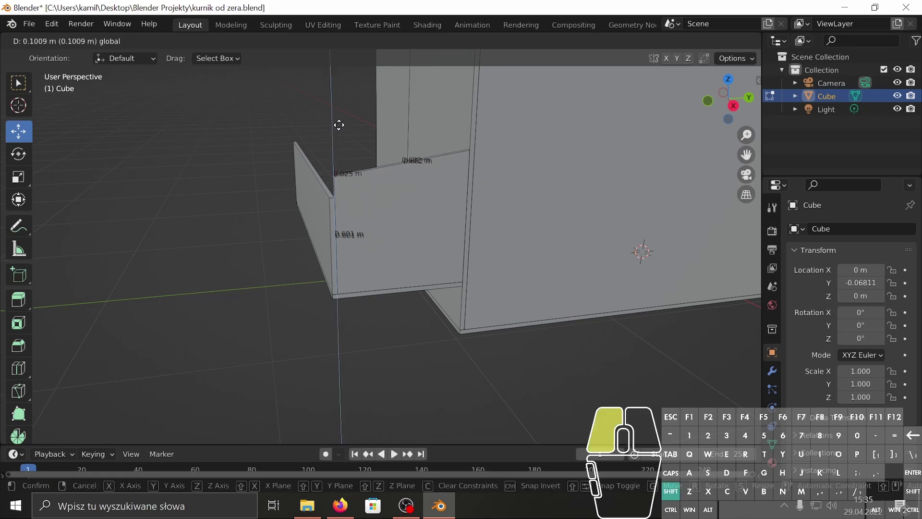
left_click_drag(339, 127, 339, 128)
middle_click_drag(403, 255, 382, 285)
scroll(468, 281, "down", 2)
scroll(381, 285, "up", 2)
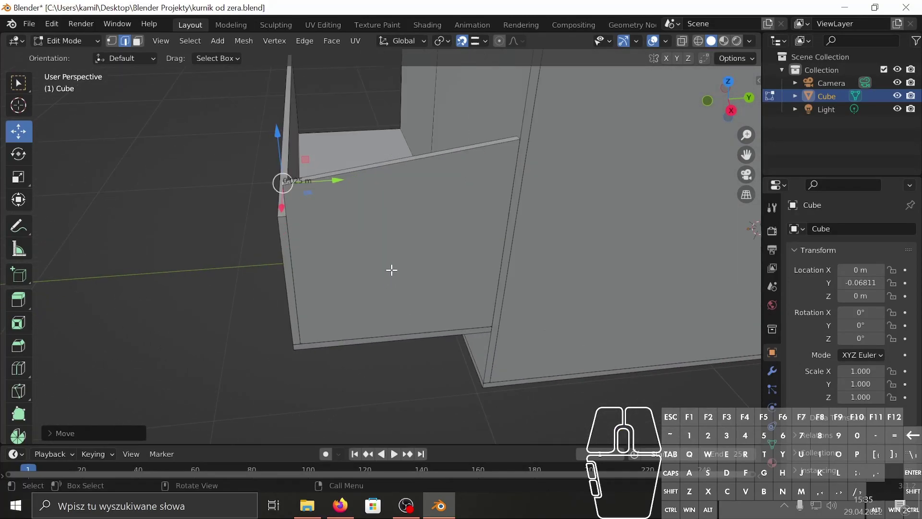
- Undo the moves of the end panel's front upper edge to restore its level top
key("ctrl")
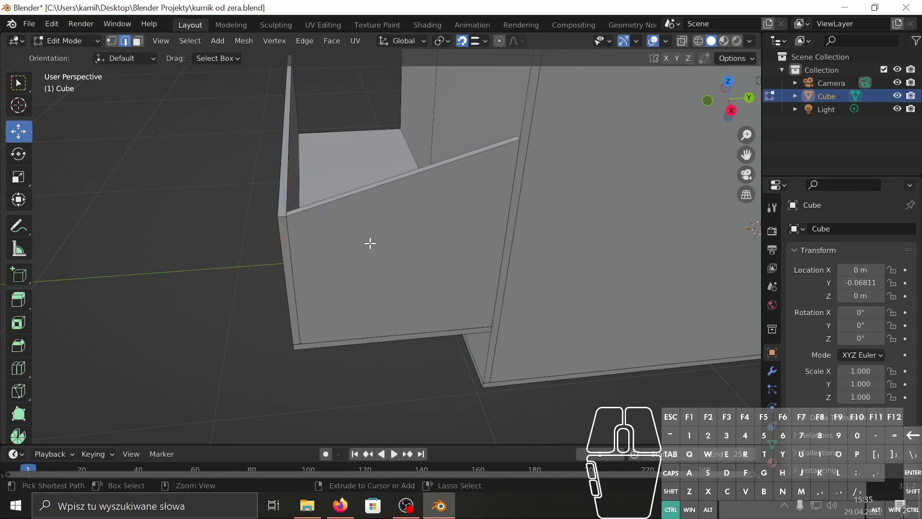
key("ctrl+z")
key("ctrl+z")
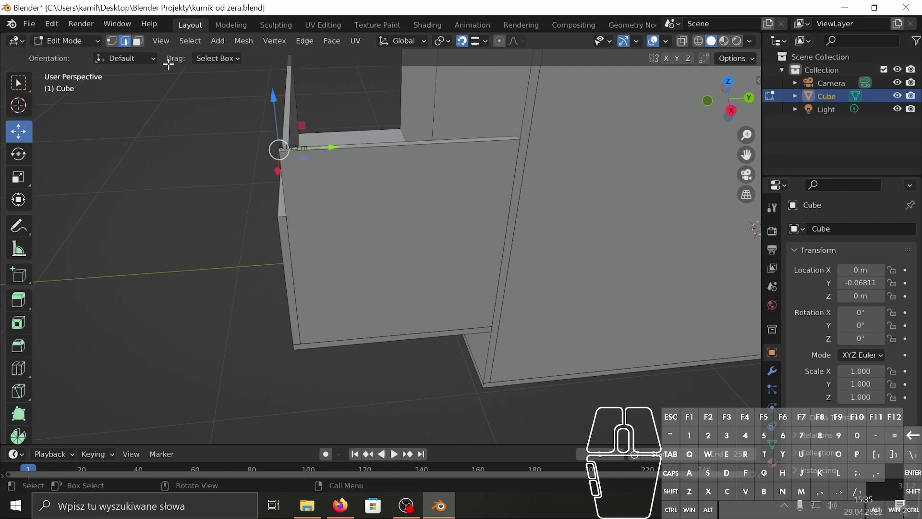
- Lower the end panel's whole top face along Z so the panel is 0.6 m high
left_click(137, 42)
left_click(359, 148)
left_click(354, 145)
middle_click_drag(415, 165, 410, 154)
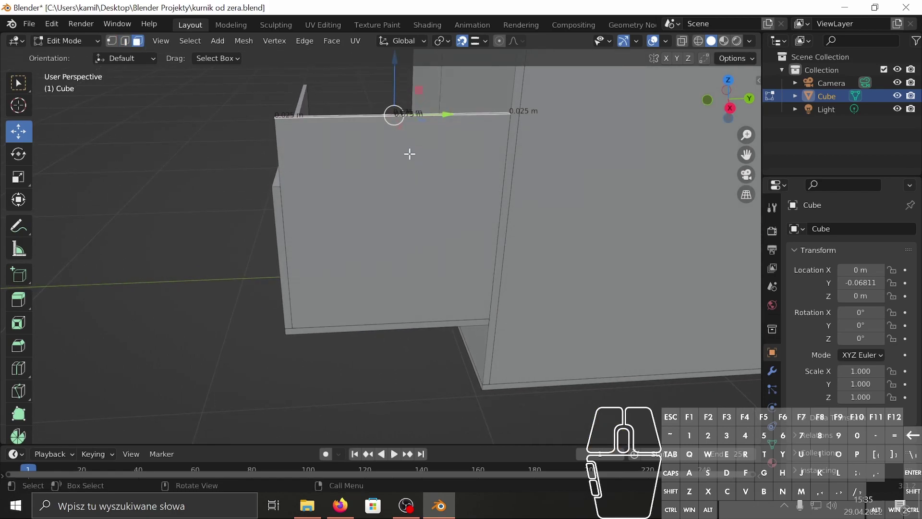
key("KP_Decimal")
middle_click_drag(456, 324, 457, 256)
left_click_drag(386, 204, 387, 185)
middle_click_drag(406, 303, 473, 362)
- Snap the end panel's front upper edge down to the front board's top edge, giving a 0.5 m high front side
middle_click_drag(292, 356, 265, 276)
left_click(265, 277)
left_click(125, 41)
left_click(259, 276)
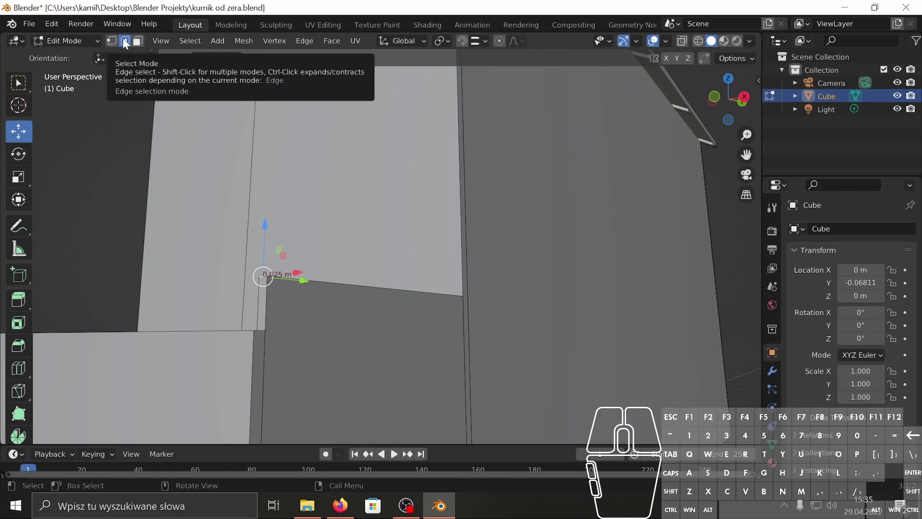
left_click_drag(263, 249, 260, 325)
middle_click_drag(260, 325, 350, 348)
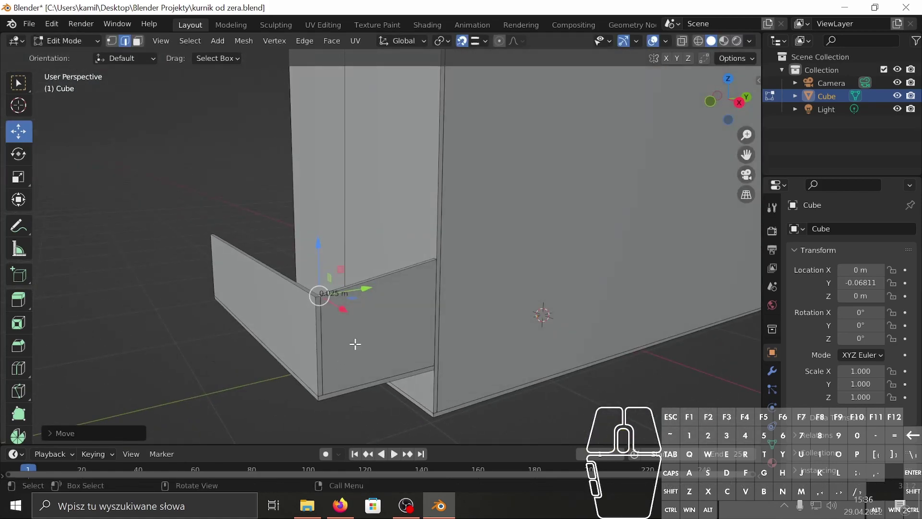
- Duplicate the whole sloped end panel and move the copy along X to the opposite end of the nest-box floor
left_click(366, 334)
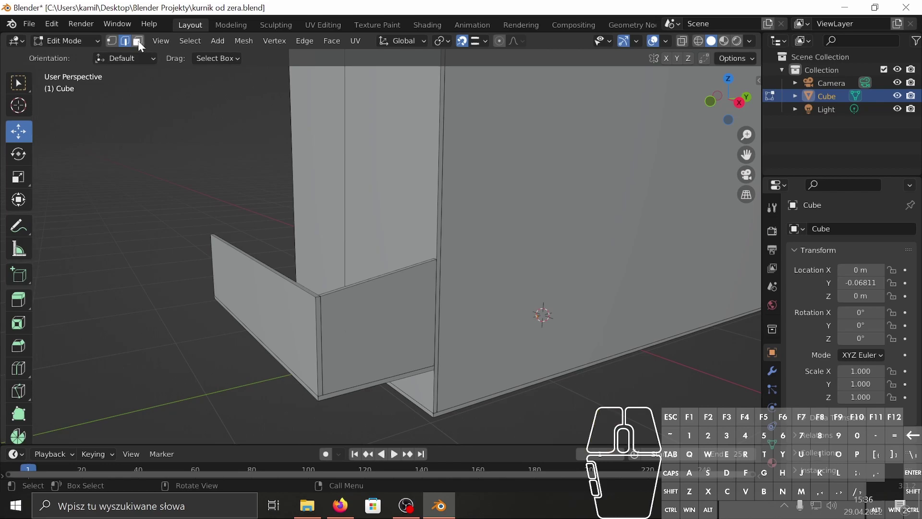
left_click(382, 331)
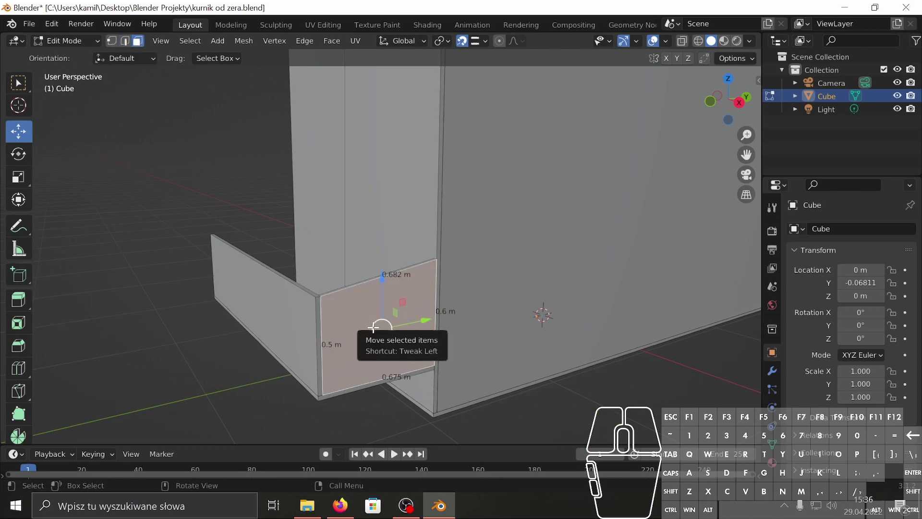
key("l")
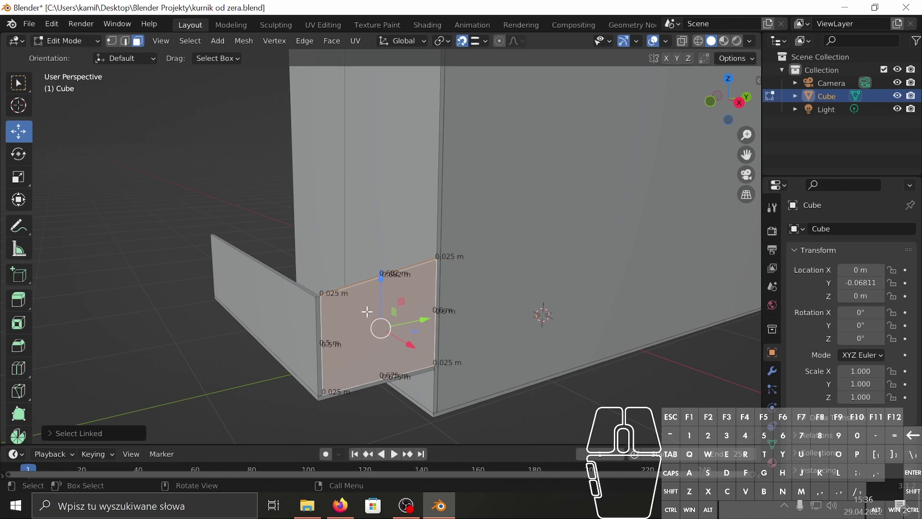
key("shift+d")
right_click(270, 257)
middle_click_drag(270, 257, 408, 273)
left_click_drag(408, 273, 134, 344)
scroll(229, 350, "up", 6)
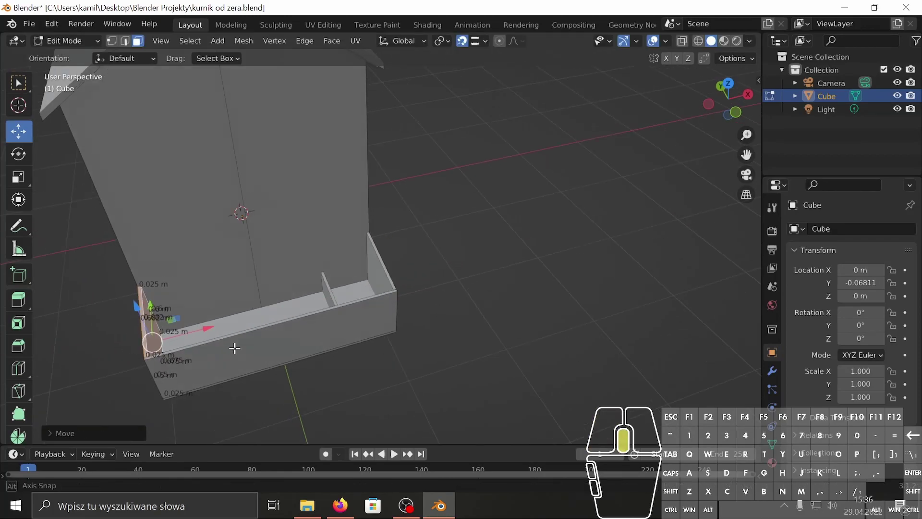
- Select the whole linked divider and move it along X so it coincides with the adjacent end panel
middle_click_drag(311, 303, 265, 355)
scroll(359, 322, "down", 5)
middle_click_drag(359, 322, 154, 331)
middle_click_drag(366, 403, 295, 279)
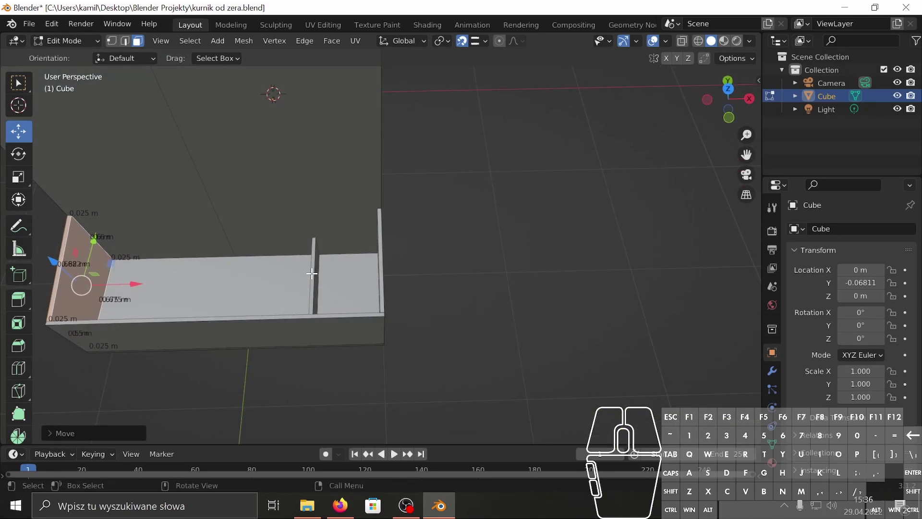
left_click(312, 273)
key("ctrl+l")
middle_click_drag(312, 273, 298, 324)
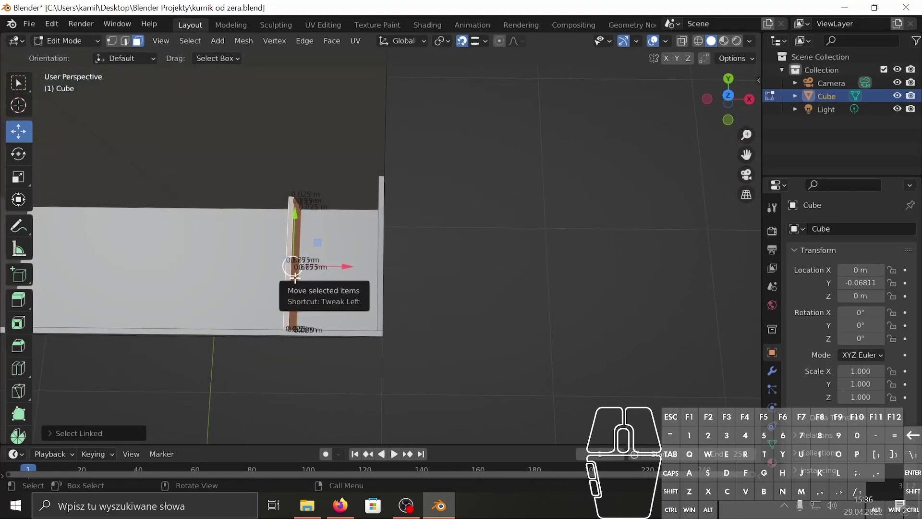
left_click_drag(295, 277, 233, 276)
right_click(233, 277)
middle_click_drag(225, 286, 489, 291)
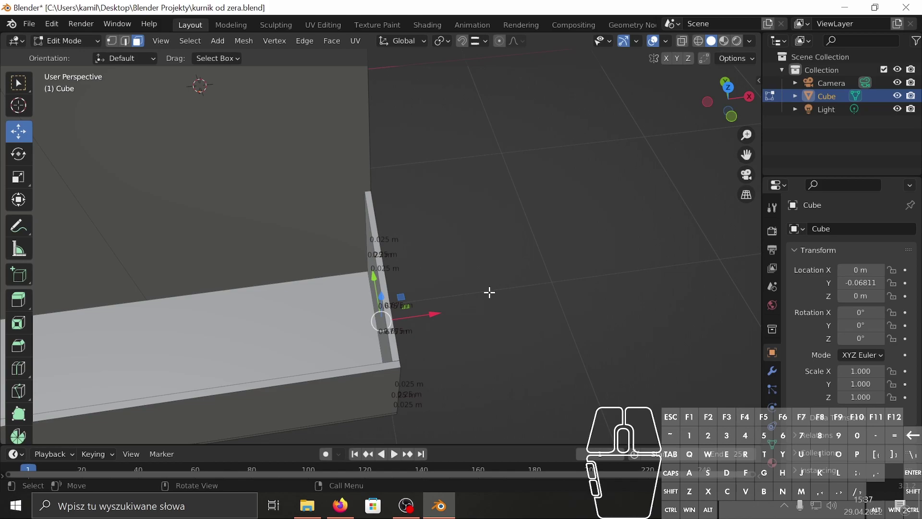
- Move the divider along X away from the end panel by one nest compartment's width
key("g")
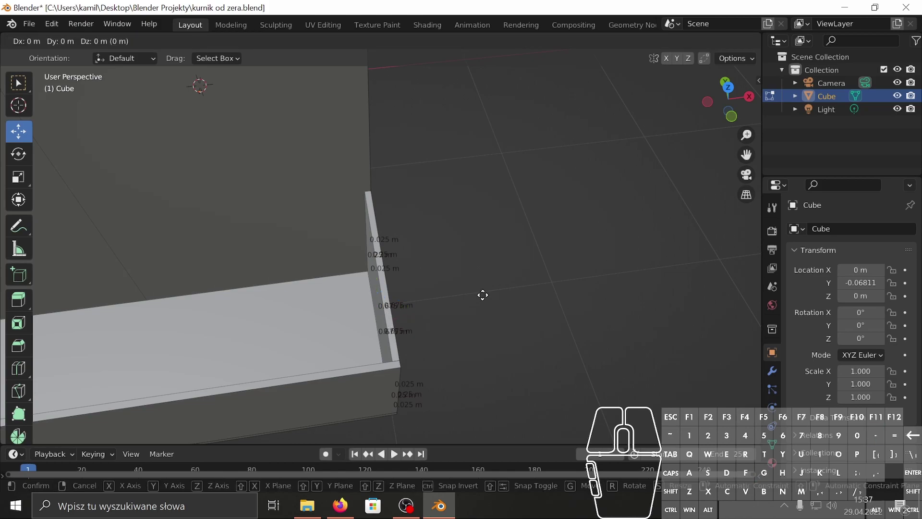
key("x")
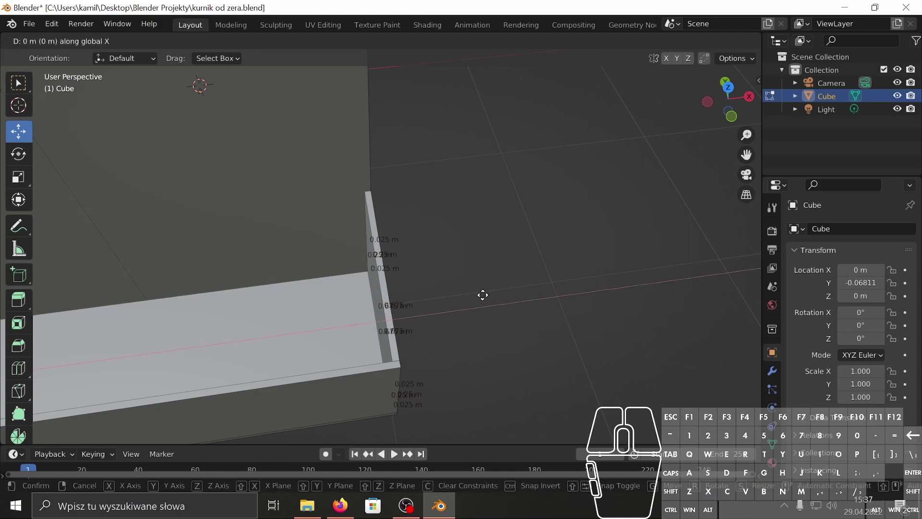
key("Return")
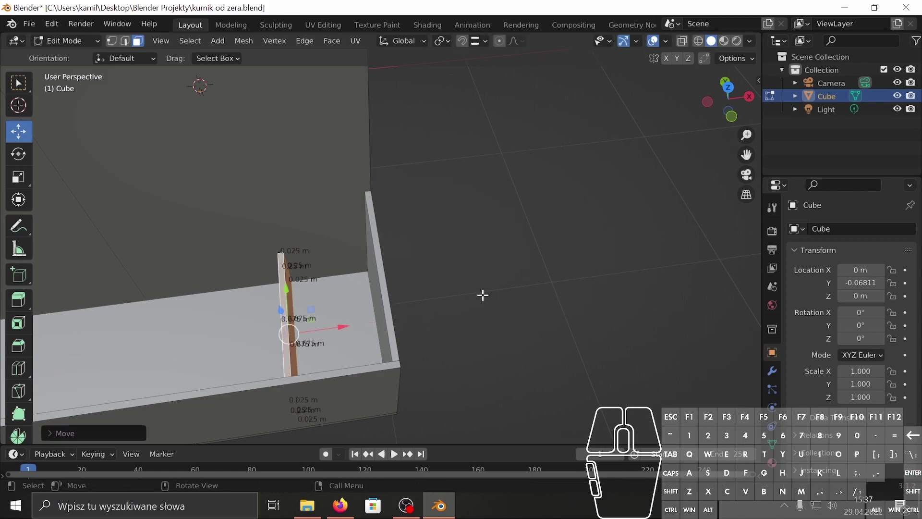
middle_click_drag(418, 279, 363, 314)
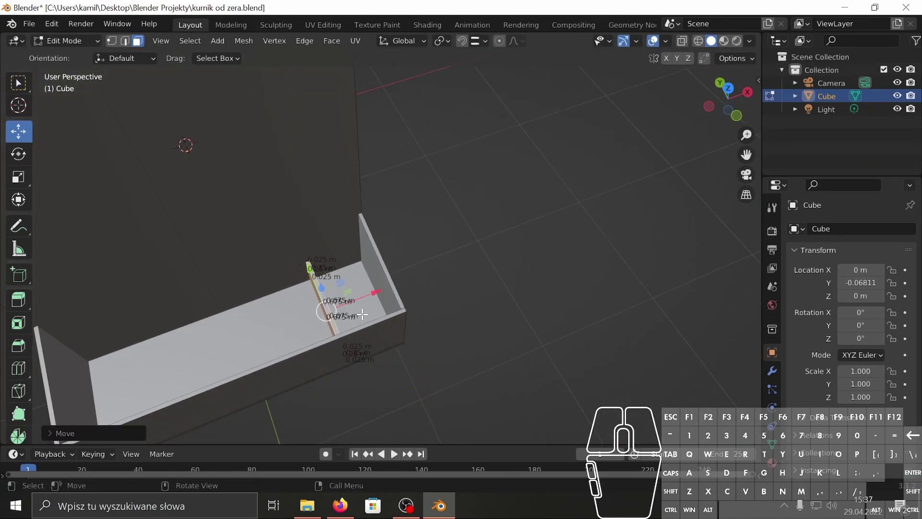
- Duplicate the divider in place and move the copy along X by one more compartment width
key("shift+d")
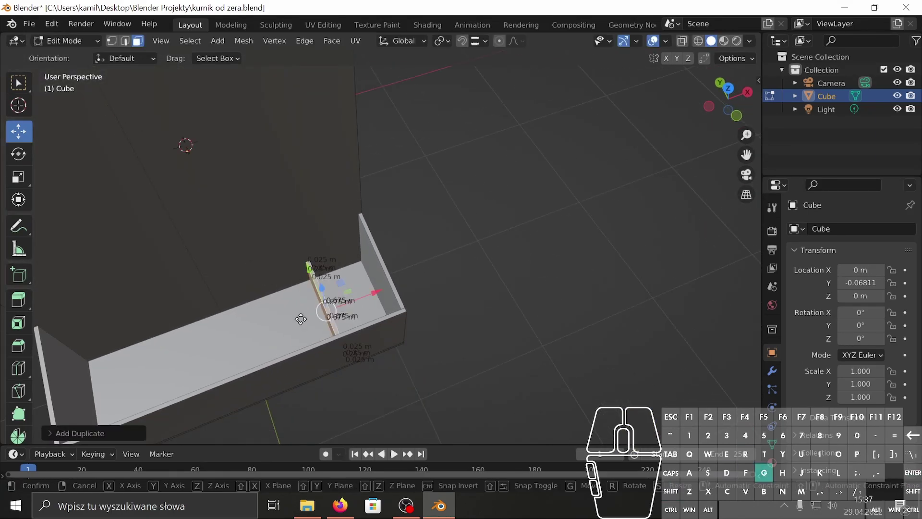
key("z")
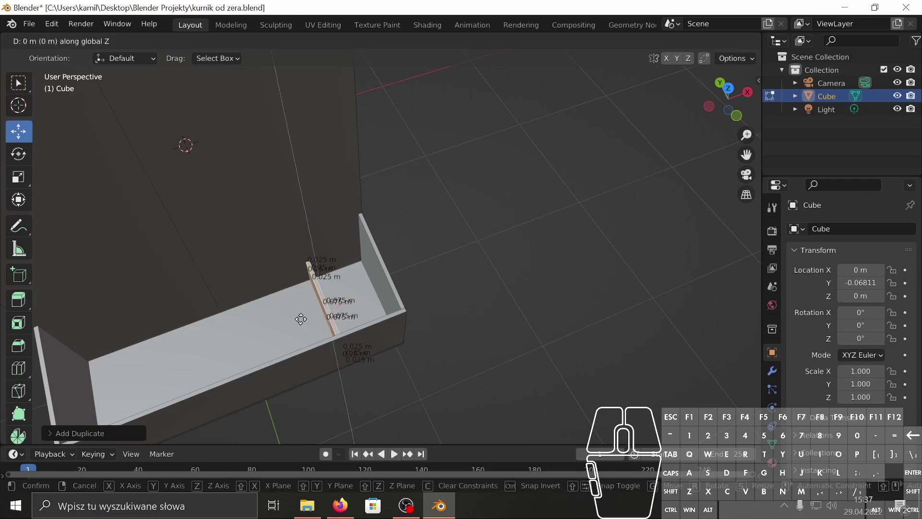
right_click(301, 319)
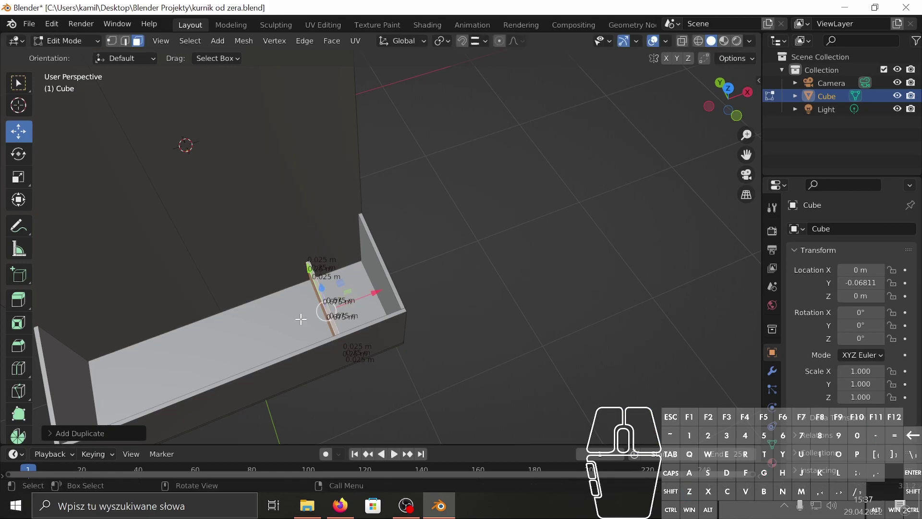
key("g")
key("x")
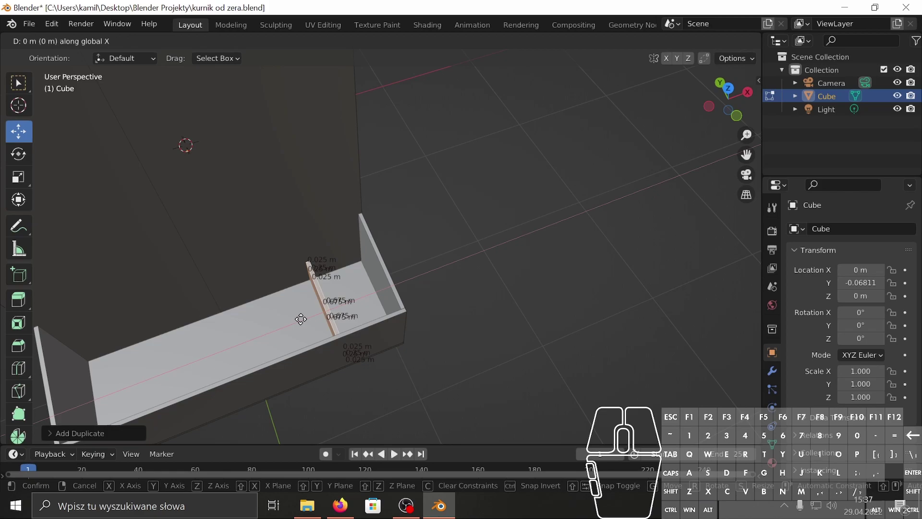
type("-0.0681")
key("Return")
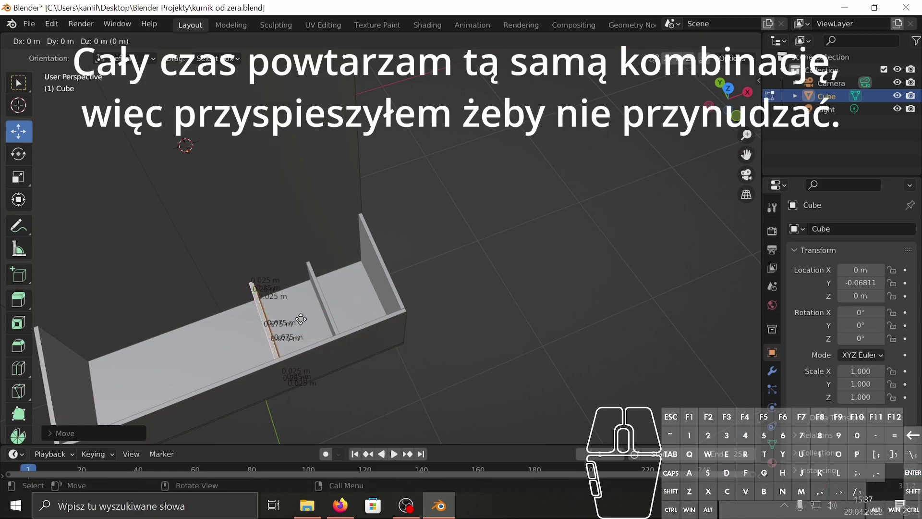
- Duplicate the divider twice more, moving each copy one compartment further along X, for four evenly spaced dividers
key("shift+d")
key("z")
right_click(301, 318)
type("g")
type("x-.1")
key("Return")
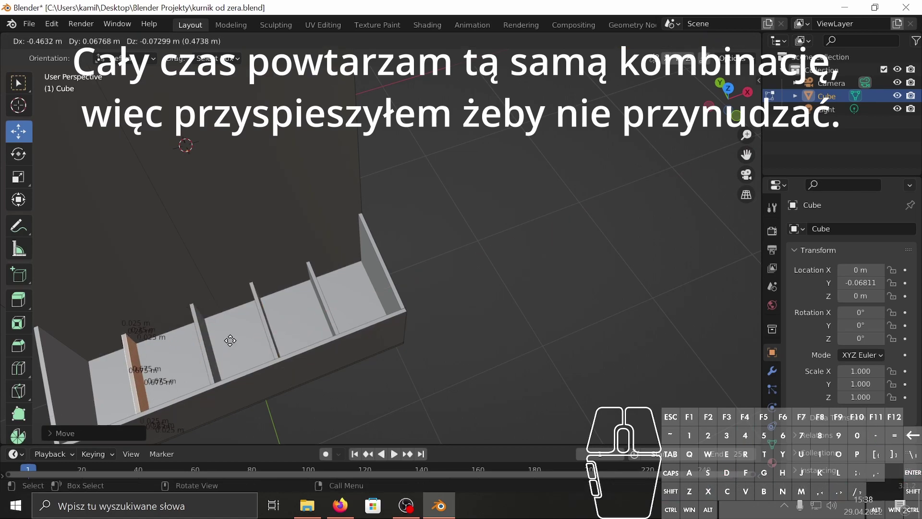
type("gx-.1")
key("Return")
middle_click_drag(228, 340, 342, 379)
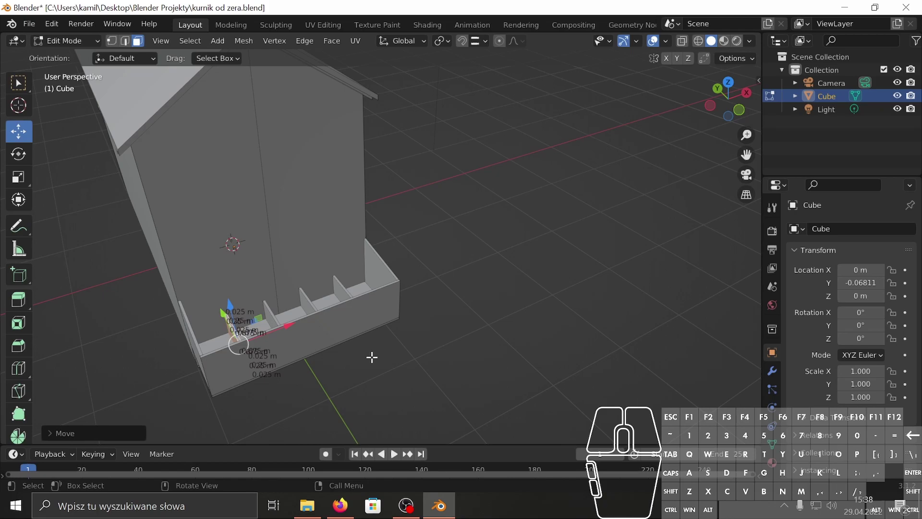
- Extrude the sloped top face of the copied end panel about 0.026 m along its normal to start the lid
middle_click_drag(371, 357, 254, 361)
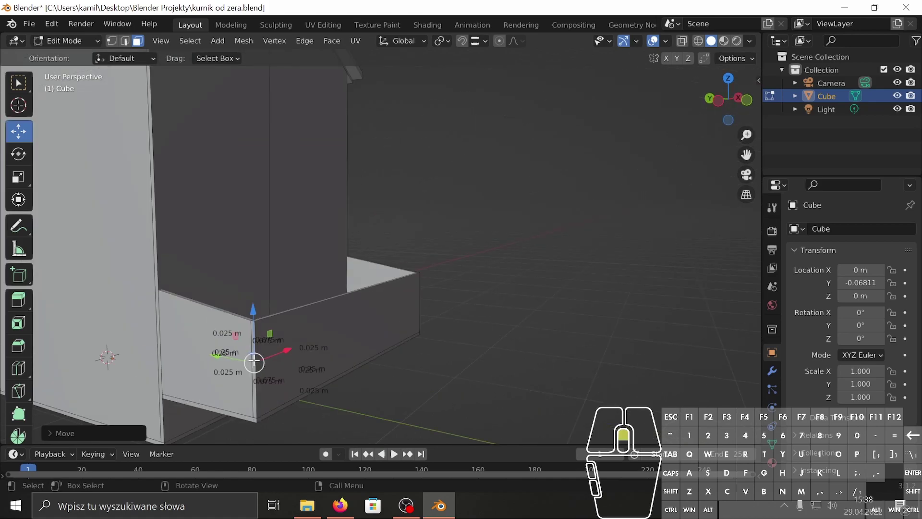
left_click(206, 304)
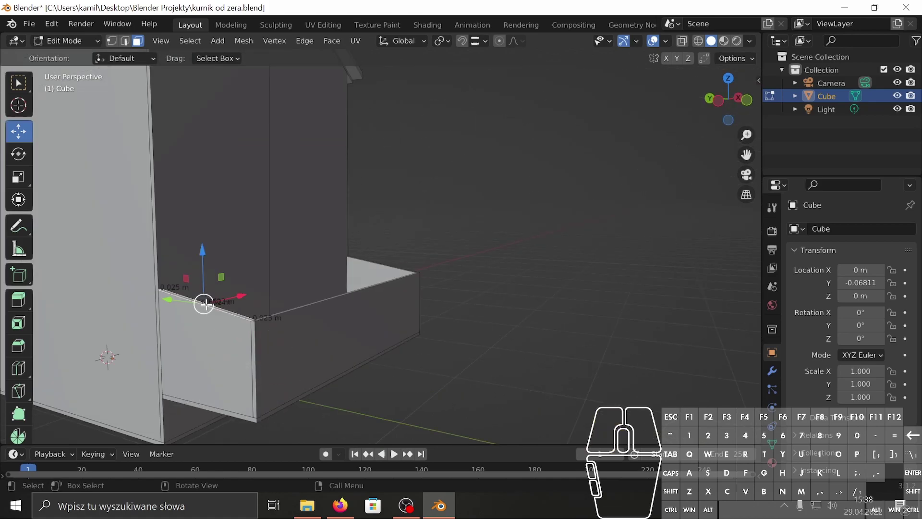
key("KP_Decimal")
middle_click_drag(235, 301, 483, 324)
middle_click_drag(411, 315, 404, 289)
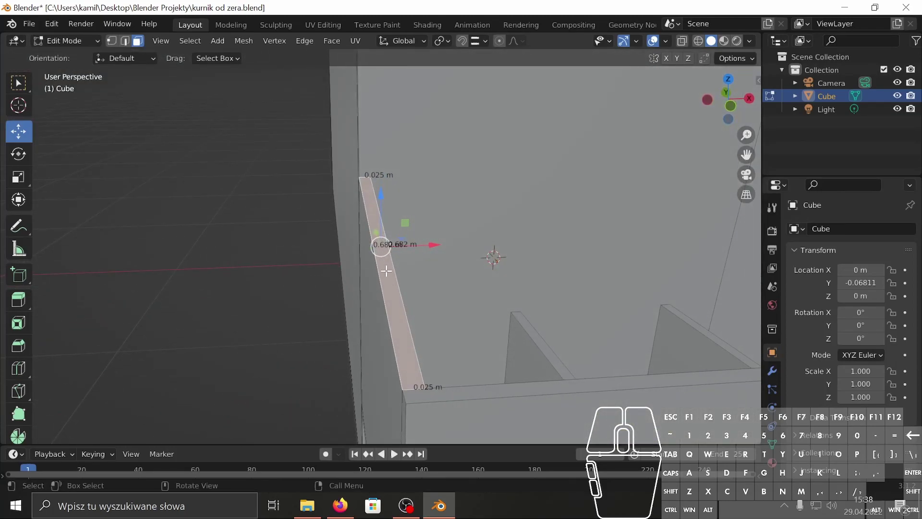
middle_click_drag(398, 295, 406, 315)
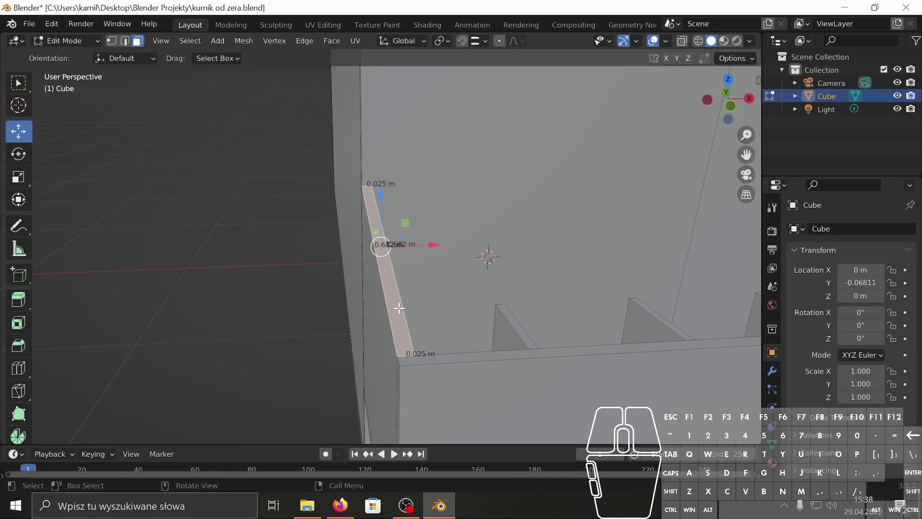
key("e")
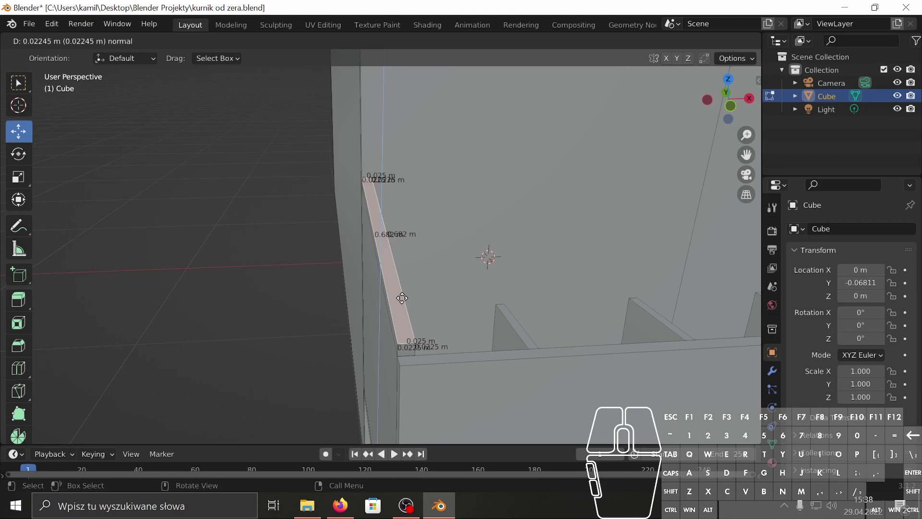
key("shift")
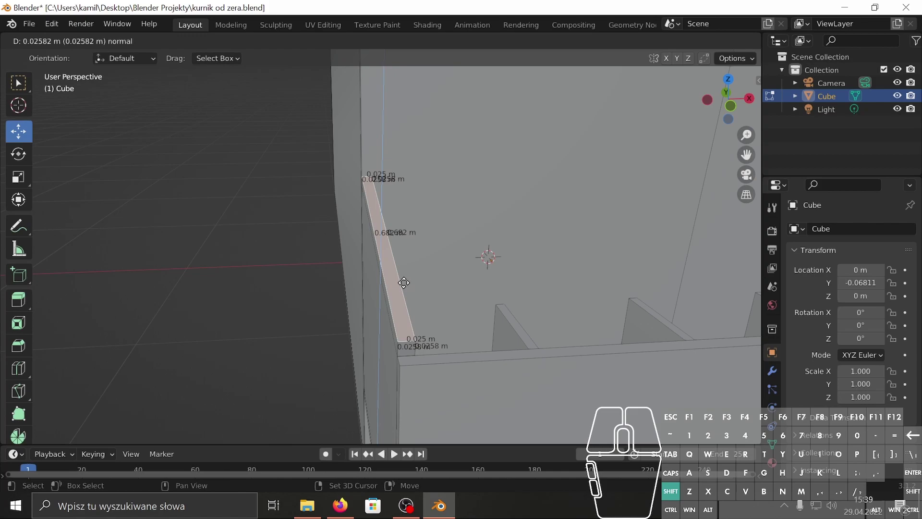
left_click(404, 282)
- Extrude the inner side face of the new lid strip along X across the nest box towards the opposite end panel
middle_click_drag(463, 318, 414, 313)
left_click_drag(406, 248, 420, 236)
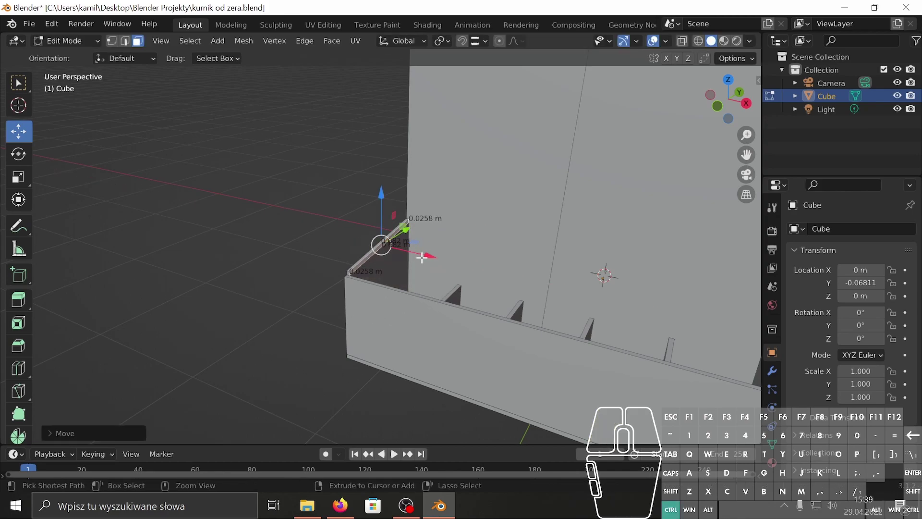
middle_click_drag(403, 288, 326, 288)
middle_click_drag(255, 267, 401, 308)
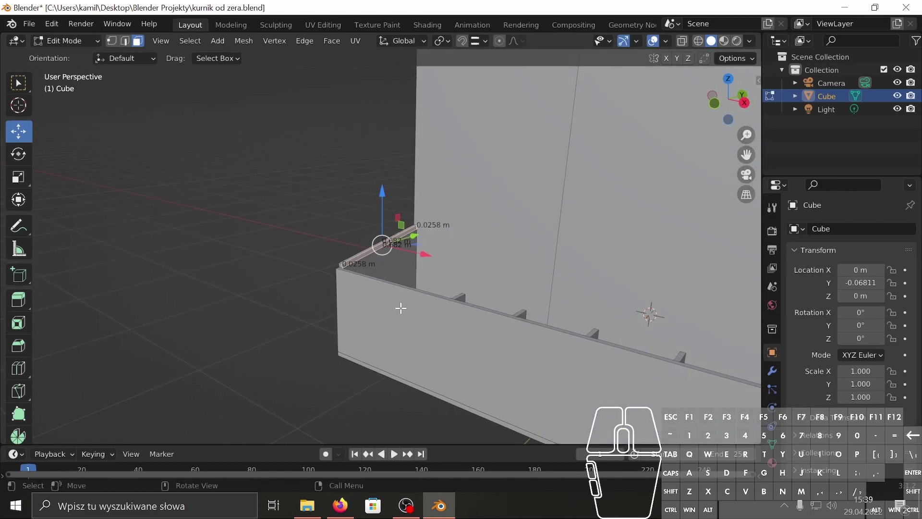
key("e")
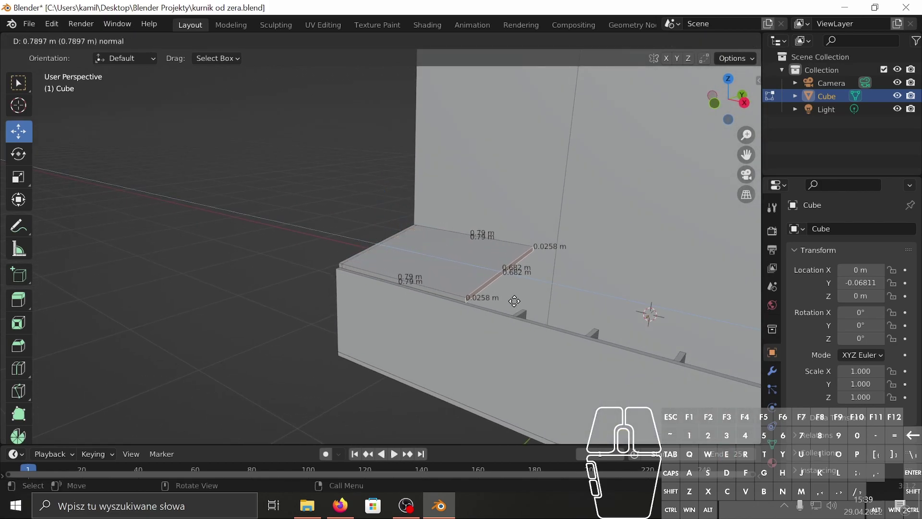
left_click(488, 404)
middle_click_drag(488, 404, 497, 368)
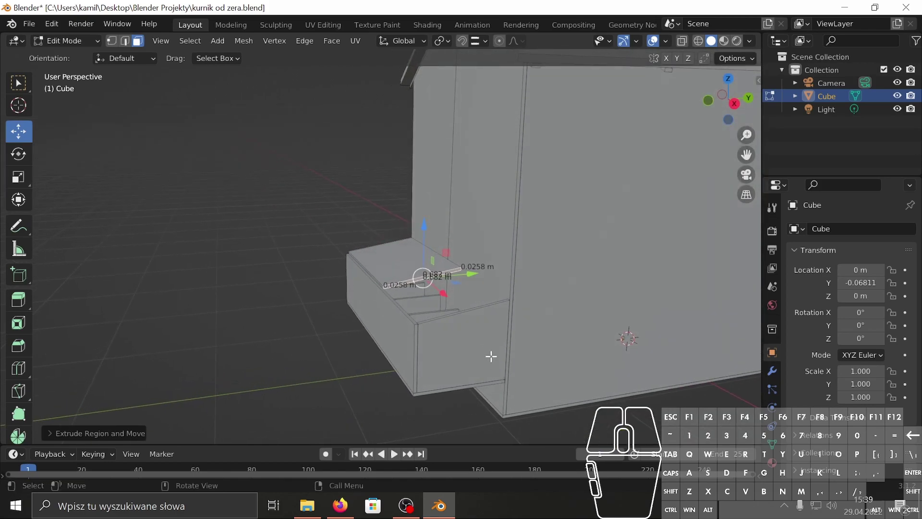
- Snap the lid's end face along X to the outer side of the opposite end panel
left_click_drag(437, 289, 488, 323)
left_click(462, 40)
middle_click_drag(309, 340, 370, 357)
left_click_drag(582, 340, 564, 341)
- Select the two faces on the lid's front edge above the front board
scroll(398, 383, "up", 3)
middle_click_drag(391, 383, 397, 286)
left_click(397, 287)
left_click(380, 286, "shift")
middle_click_drag(420, 325, 490, 391)
middle_click_drag(426, 303, 428, 263)
- Try to extrude the lid's front faces outward by about 0.26 m
key("e")
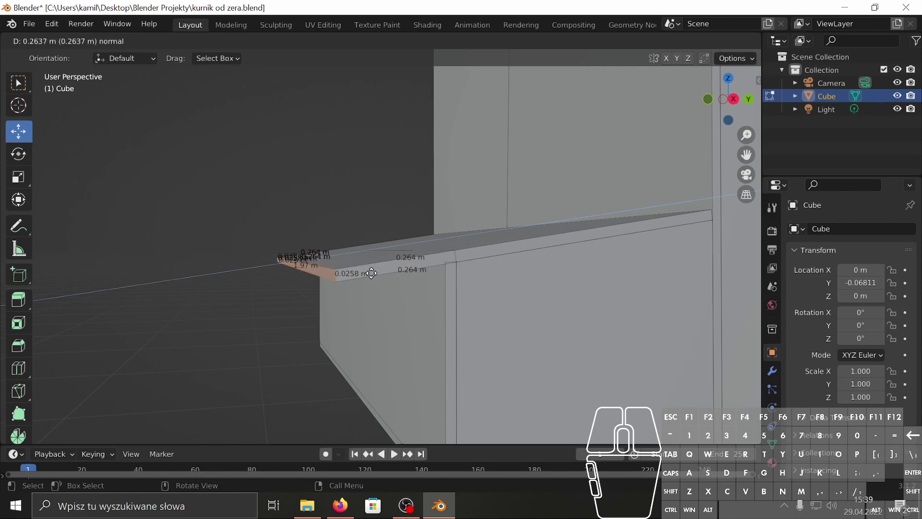
left_click(374, 272)
middle_click_drag(374, 272, 429, 346)
key("ctrl+z")
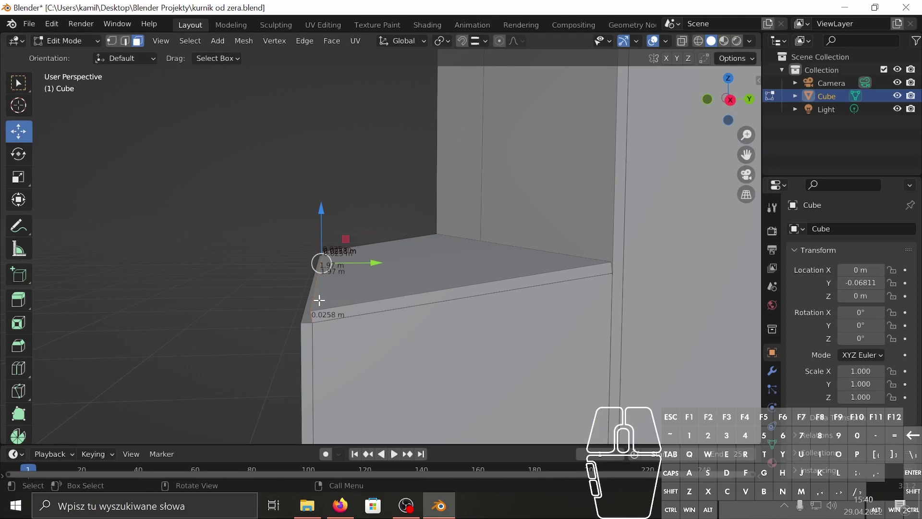
- Extrude the lid's front faces outward by about 0.07 m to overhang the front board
middle_click_drag(319, 298, 345, 298)
middle_click_drag(397, 257, 382, 282)
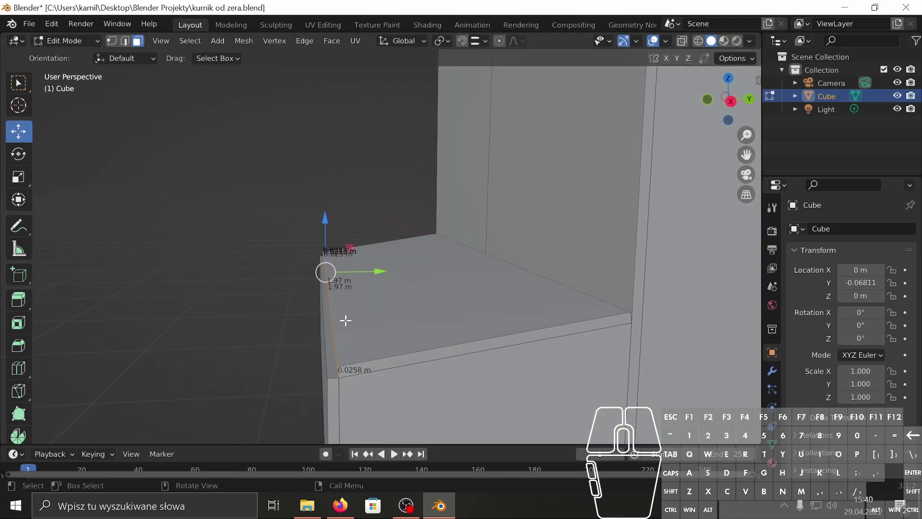
key("e")
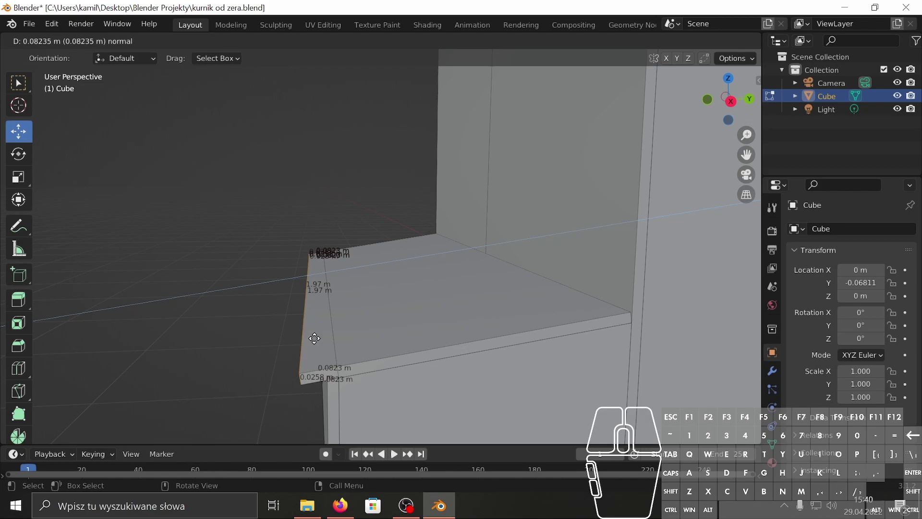
mouse_move(318, 338)
left_mouse_down("shift")
mouse_move(298, 336)
mouse_move(326, 336)
left_mouse_up("shift")
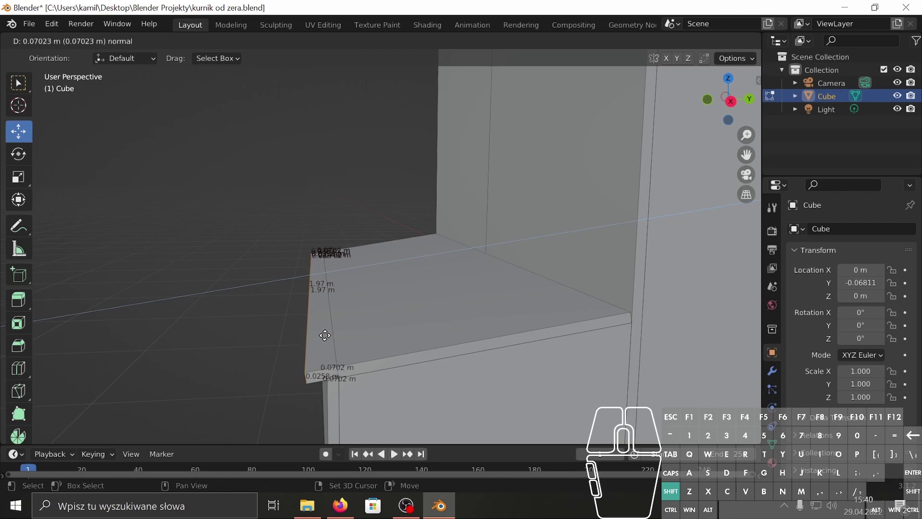
left_click(325, 336)
- Move the lid's side-end faces outward along X to overhang the end panel, and check the reference photo in Firefox
middle_click_drag(323, 333, 372, 368)
left_click(528, 302)
left_click(505, 302, "shift")
middle_click_drag(525, 319, 590, 294)
left_click_drag(582, 282, 603, 286)
middle_click_drag(529, 350, 498, 367)
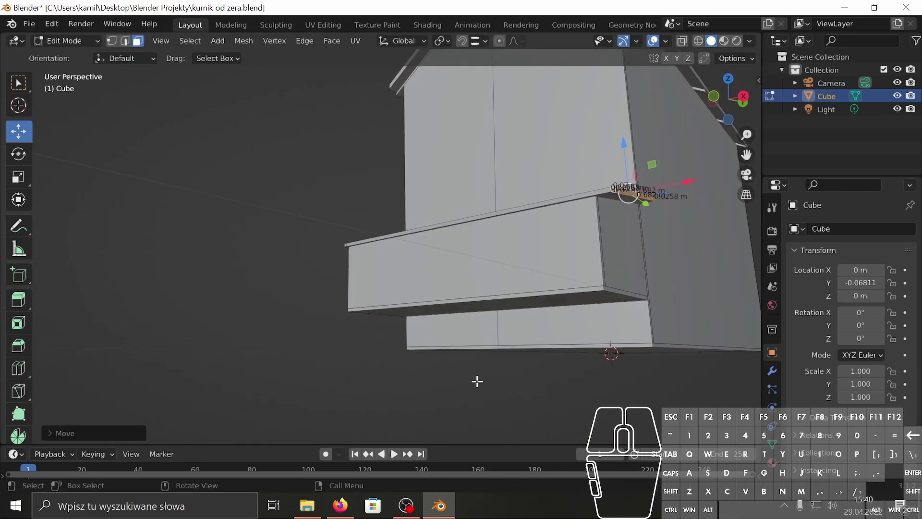
left_click(348, 512)
left_click(349, 514)
- Select the entire near end panel of the nest box and move it -0.1 m along X
middle_click_drag(608, 330, 601, 304)
left_click(601, 306)
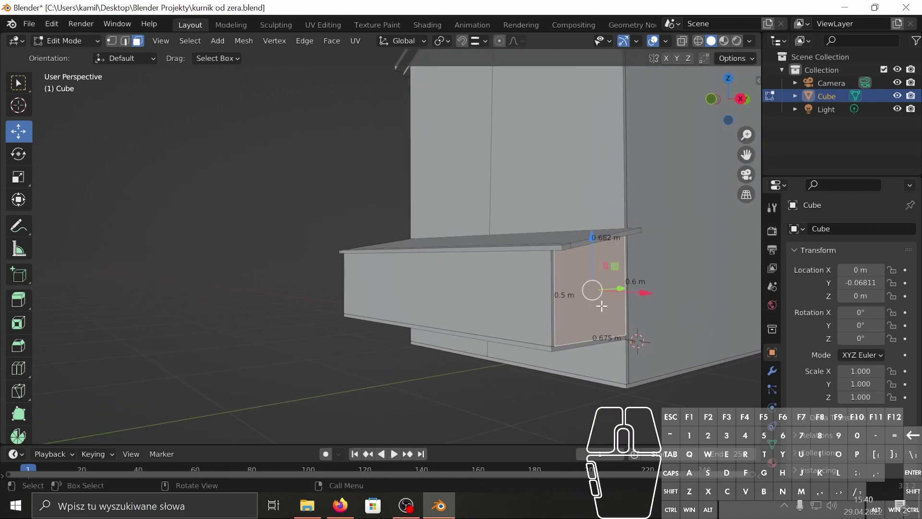
key("ctrl+l")
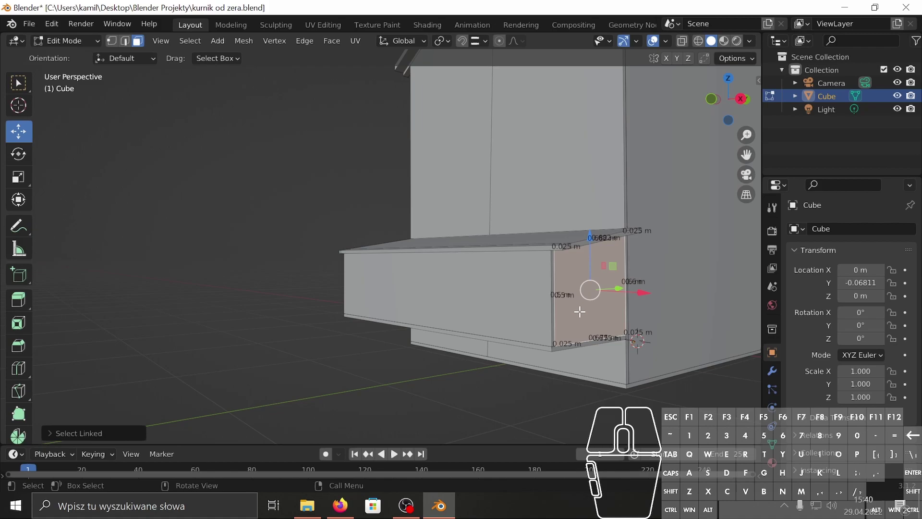
key("g")
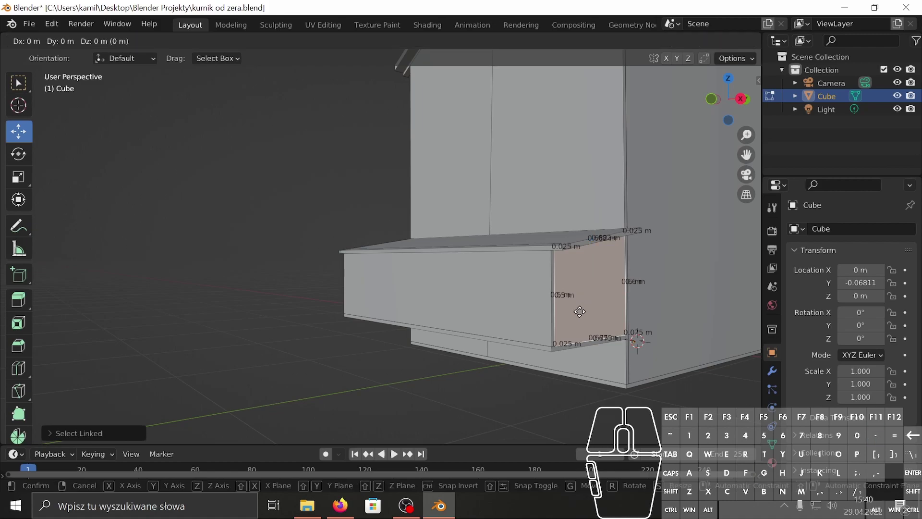
type("x-0.05")
key("Return")
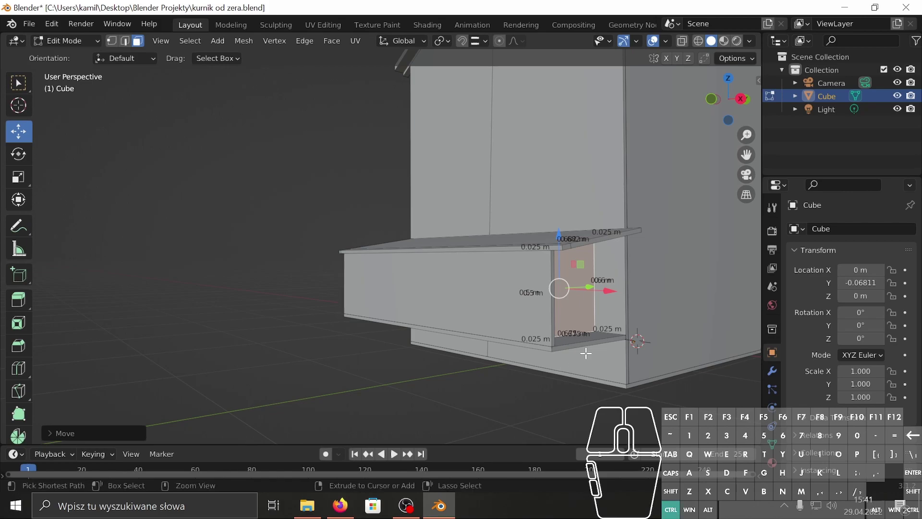
type("gx-.1")
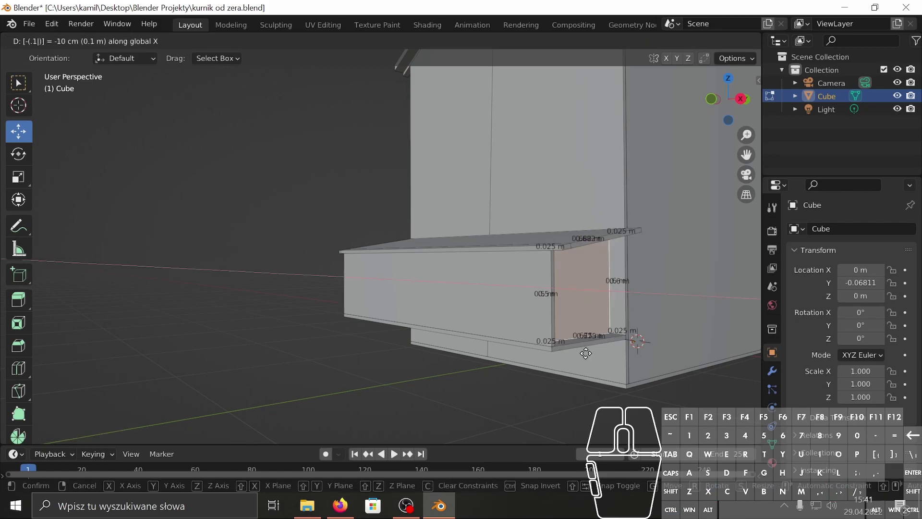
key("Return")
- Move the matching end faces of the nest box floor and front board inward along X, flush with the shifted end panel
left_click(568, 345)
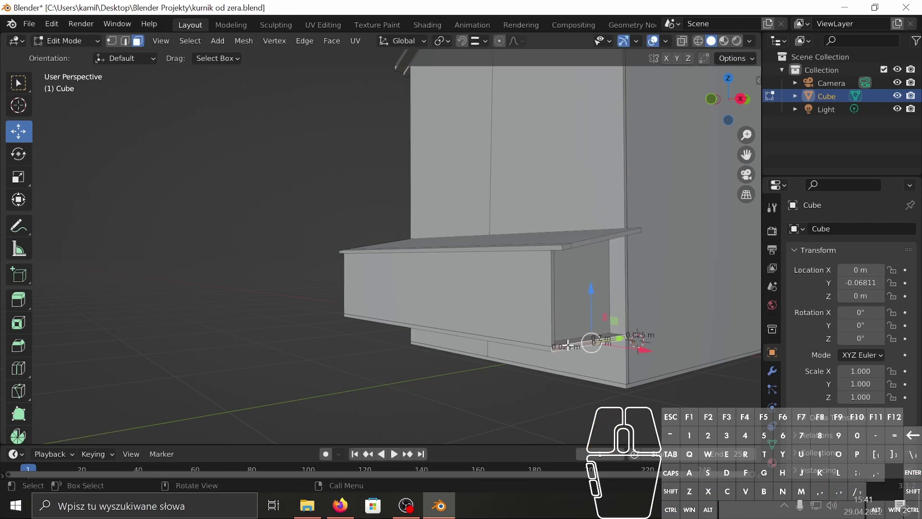
type("gx-.1")
key("Return")
middle_click_drag(568, 346, 486, 285)
left_click(483, 282)
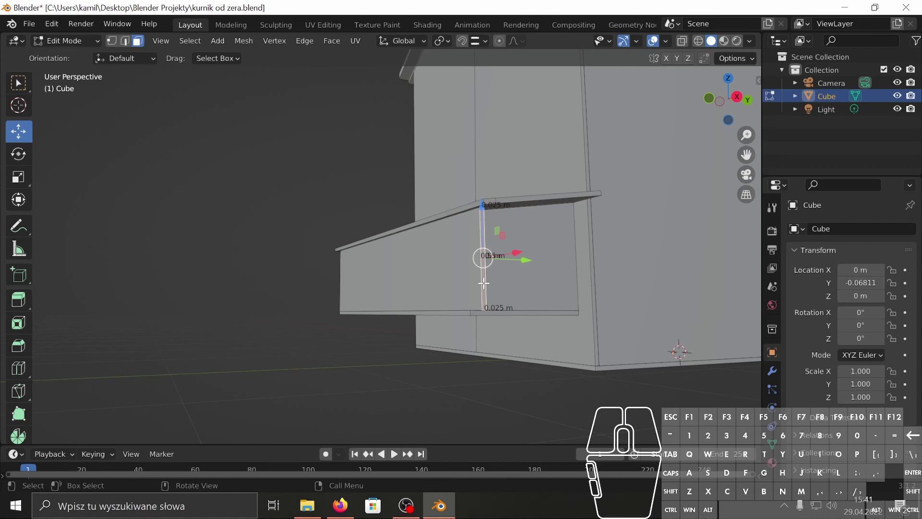
type("gx-.025")
key("Return")
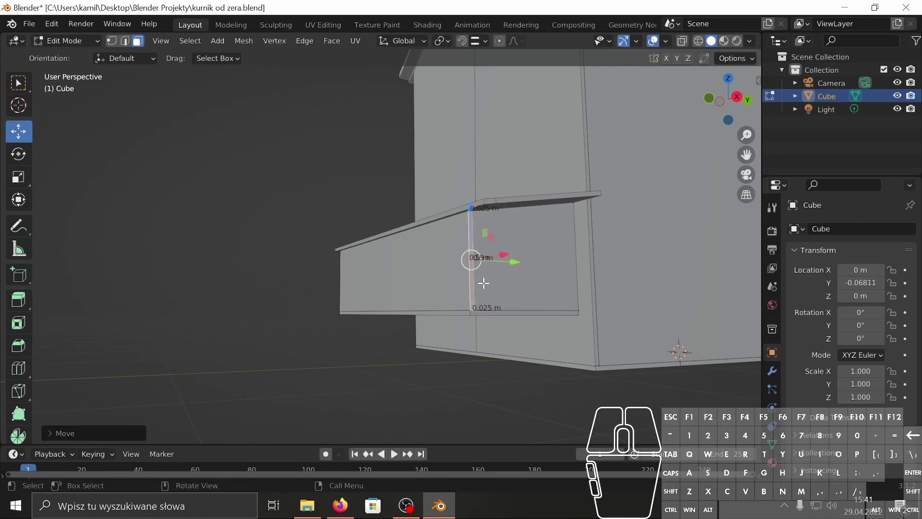
- Move the opposite end panel with its linked lid inward along X, and shift the adjoining floor and front board end faces 0.1 m
scroll(363, 225, "down", 5)
middle_click_drag(363, 225, 438, 305)
scroll(456, 302, "up", 3)
key("l")
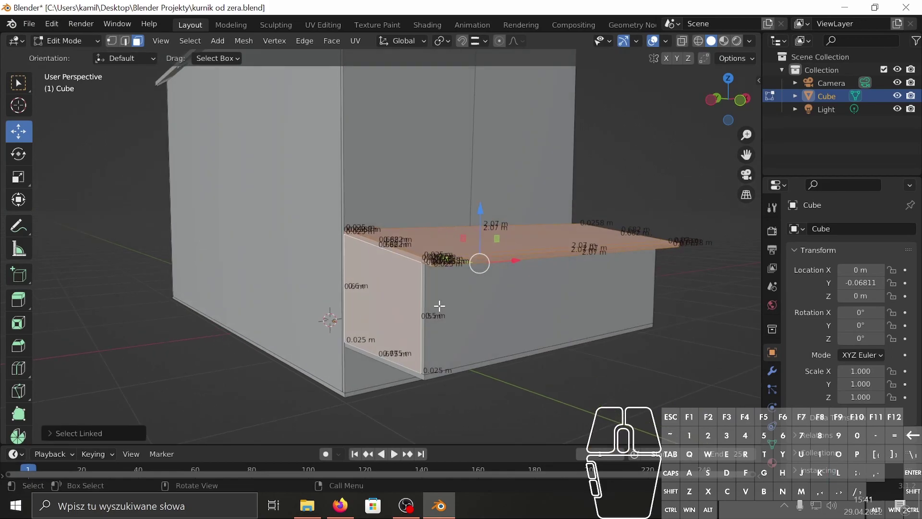
type("gx.025")
key("Return")
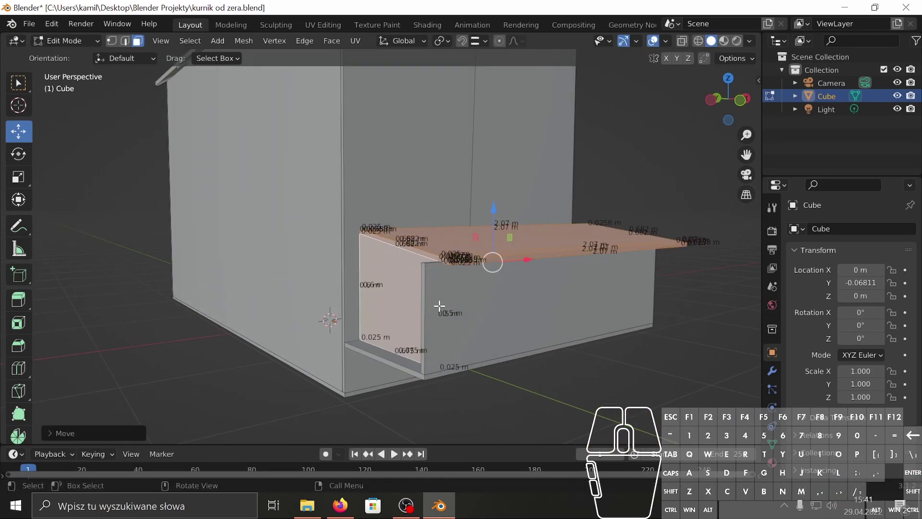
left_click(423, 336)
key("g")
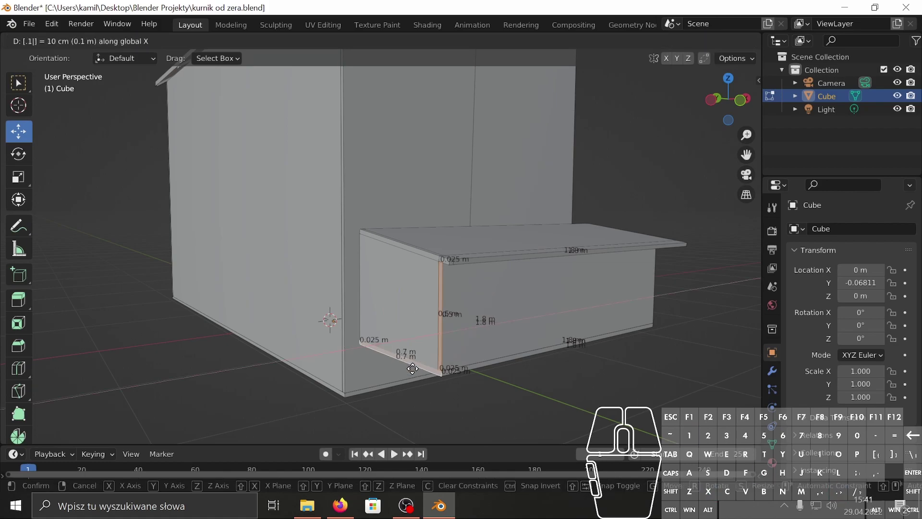
key("Return")
- Move the lid's overhanging end inward along X, shortening the lid's top face to about 1.85 m
middle_click_drag(579, 330, 564, 292)
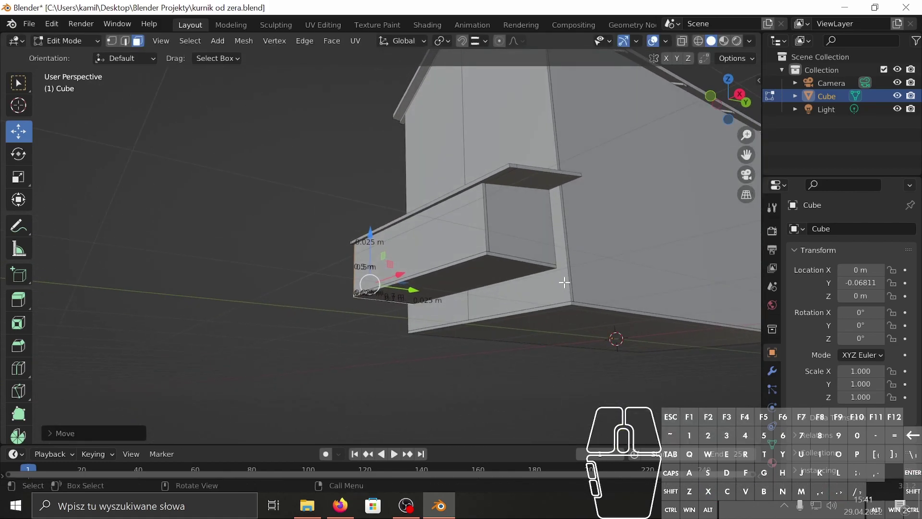
middle_click_drag(520, 232, 498, 274)
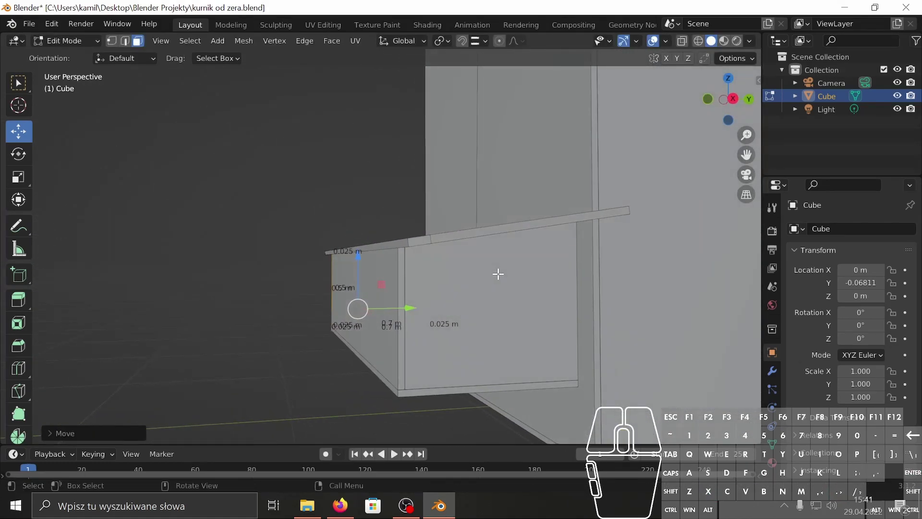
left_click(507, 232)
middle_click_drag(506, 232, 700, 244)
left_click_drag(644, 237, 574, 251)
left_click(457, 41)
scroll(624, 283, "up", 3)
middle_click_drag(646, 291, 578, 302)
middle_click_drag(474, 300, 640, 303)
left_click_drag(643, 307, 662, 307)
- Extrude the two end faces on the lid's flush side outward by about 0.07 m to overhang the end panel
middle_click_drag(646, 352, 261, 283)
scroll(383, 307, "up", 5)
left_click(444, 243)
left_click(485, 238, "shift")
middle_click_drag(478, 246, 458, 245)
left_click_drag(456, 239, 465, 279)
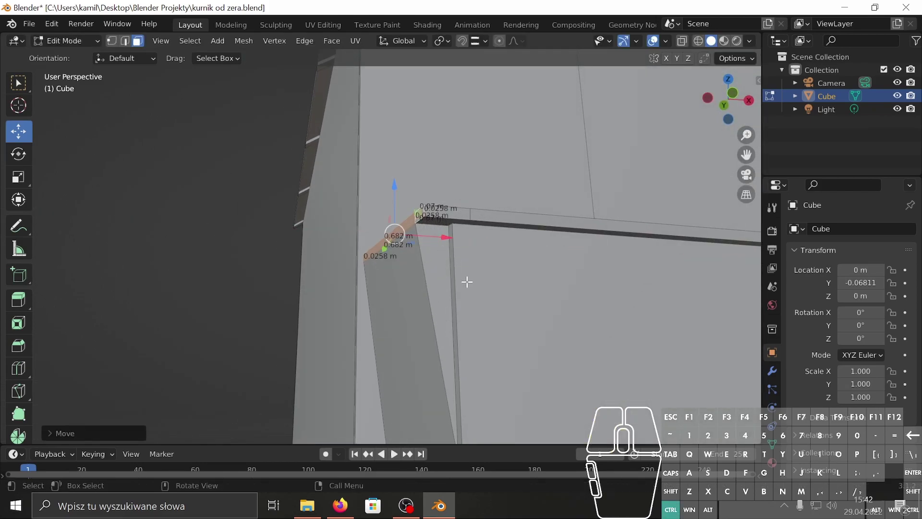
key("ctrl+z")
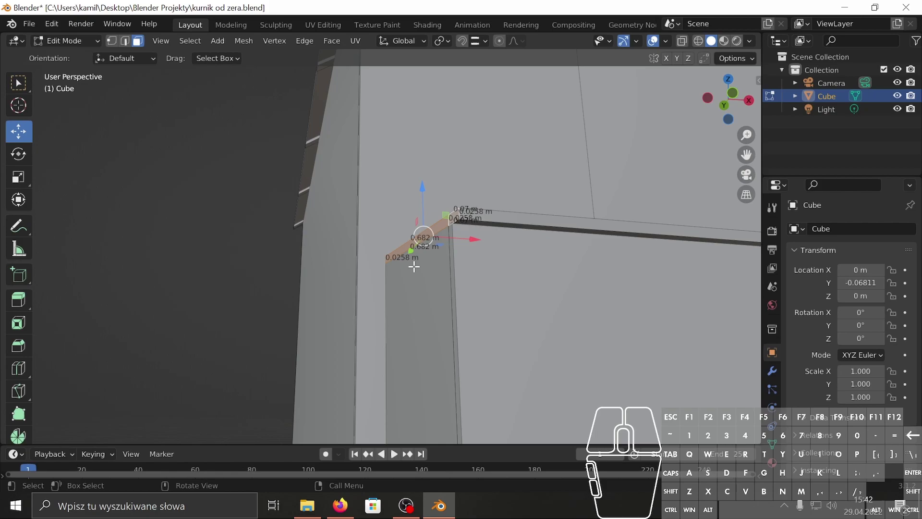
key("e")
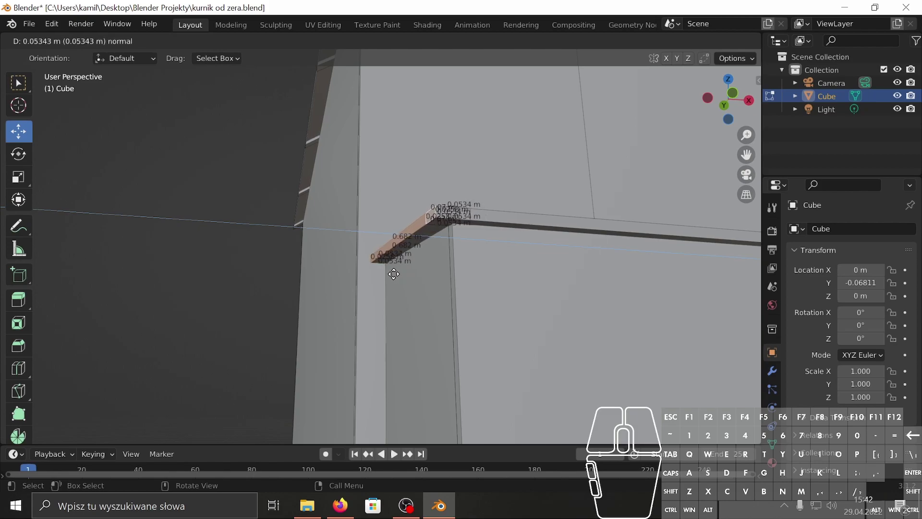
key("ctrl")
key("shift")
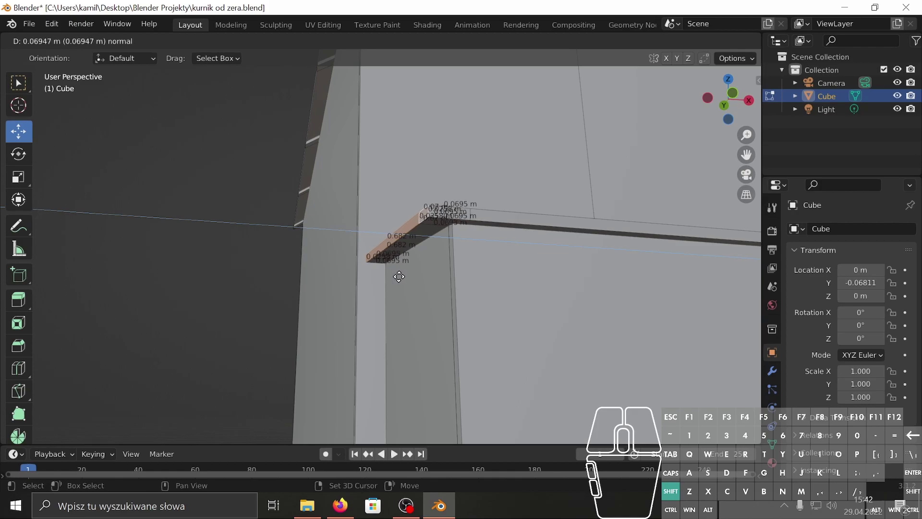
left_click(397, 277)
- Select the lid with all its linked geometry and hide it to expose the nest box dividers
middle_click_drag(428, 309, 517, 370)
scroll(538, 370, "down", 5)
left_click(481, 283)
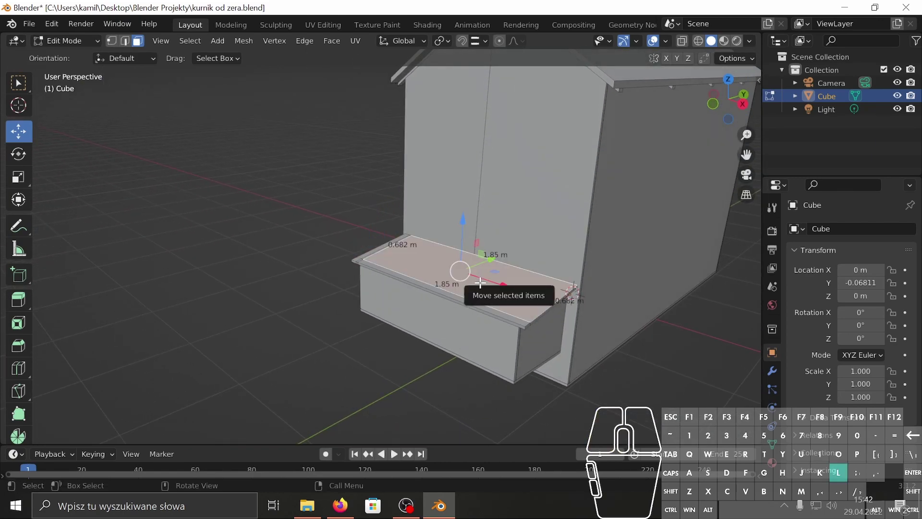
key("l")
key("h")
middle_click_drag(482, 321, 535, 394)
scroll(437, 388, "up", 5)
scroll(396, 389, "down", 4)
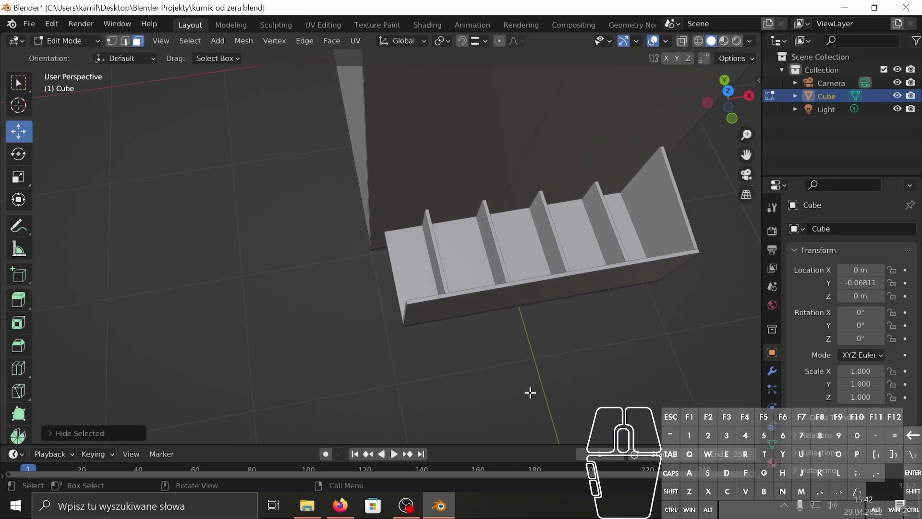